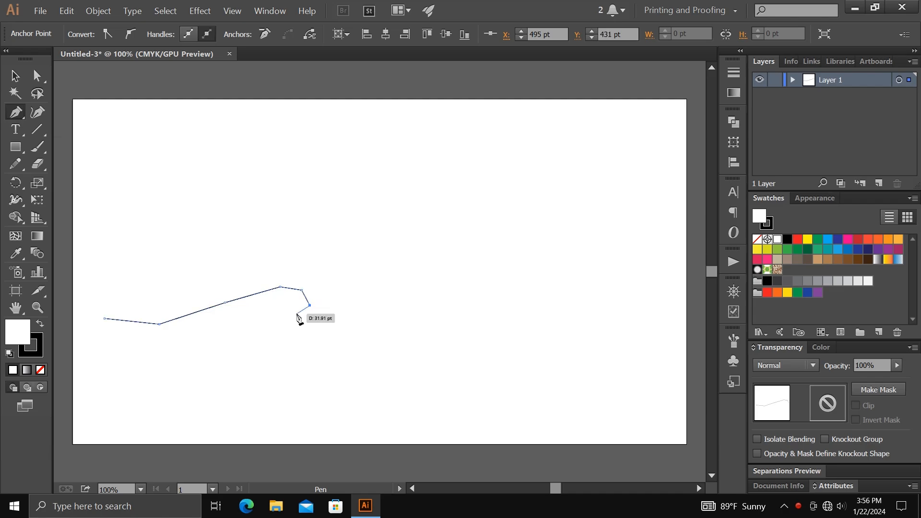
- Continue the open Pen path with straight segments around the first S-shaped fold, left of the artboard's centre
{"action": "left_click", "coordinate": [297, 313]}
{"action": "left_click", "coordinate": [274, 318]}
{"action": "left_click", "coordinate": [268, 328]}
{"action": "left_click", "coordinate": [272, 339]}
{"action": "left_click", "coordinate": [295, 345]}
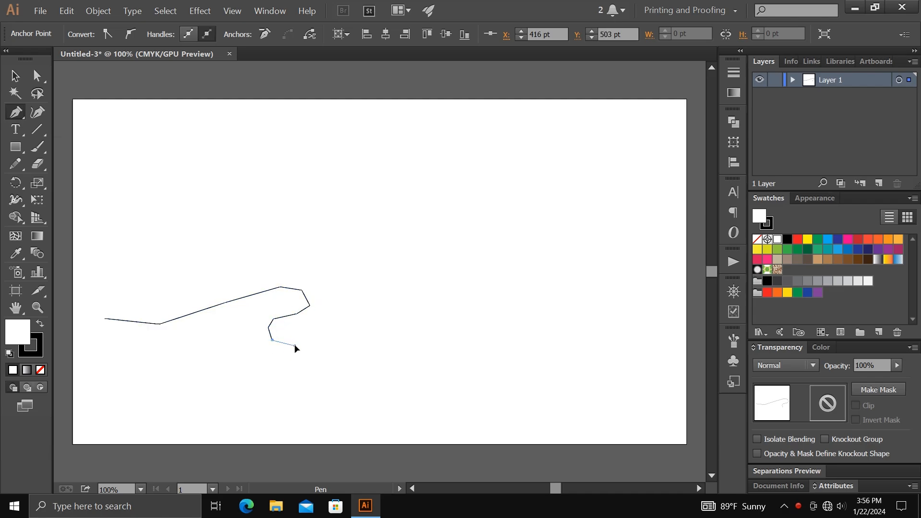
{"action": "left_click", "coordinate": [325, 331]}
- Extend the Pen path up over the second crest and back around the second S-shaped fold
{"action": "left_click", "coordinate": [361, 299]}
{"action": "left_click", "coordinate": [425, 275]}
{"action": "left_click", "coordinate": [449, 276]}
{"action": "left_click", "coordinate": [469, 286]}
{"action": "left_click", "coordinate": [464, 305]}
{"action": "left_click", "coordinate": [441, 306]}
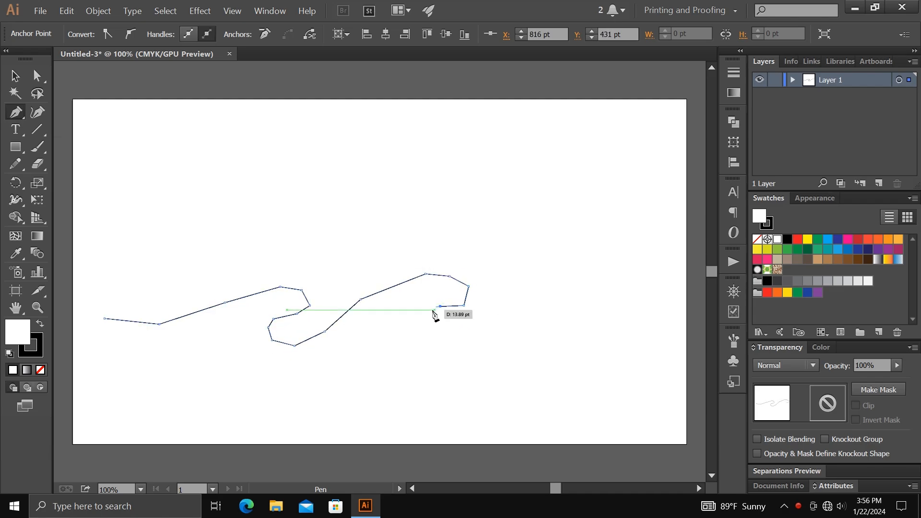
{"action": "left_click", "coordinate": [427, 314]}
{"action": "left_click", "coordinate": [421, 334]}
{"action": "left_click", "coordinate": [444, 345]}
- Finish the path by rising to a third crest and ending slightly lower near the artboard's right edge
{"action": "left_click", "coordinate": [478, 334]}
{"action": "left_click", "coordinate": [524, 296]}
{"action": "left_click", "coordinate": [552, 277]}
{"action": "left_click", "coordinate": [607, 268]}
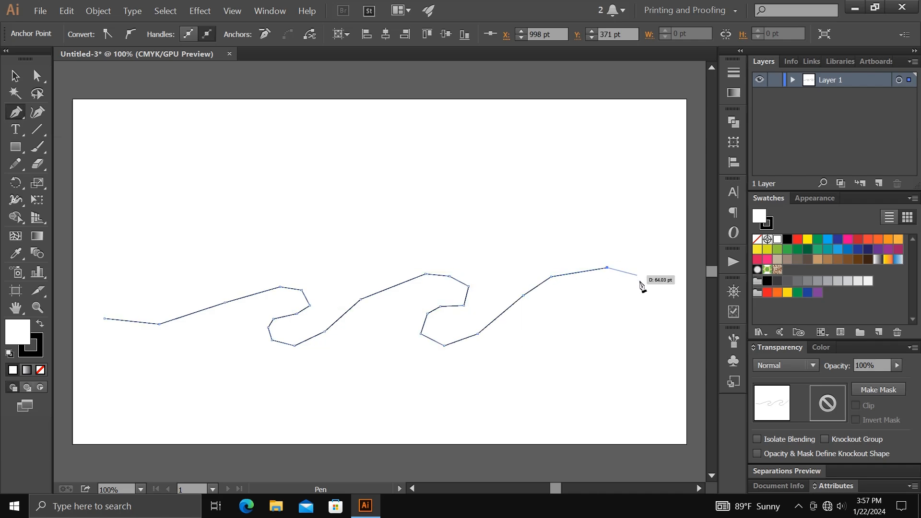
{"action": "left_click", "coordinate": [644, 281]}
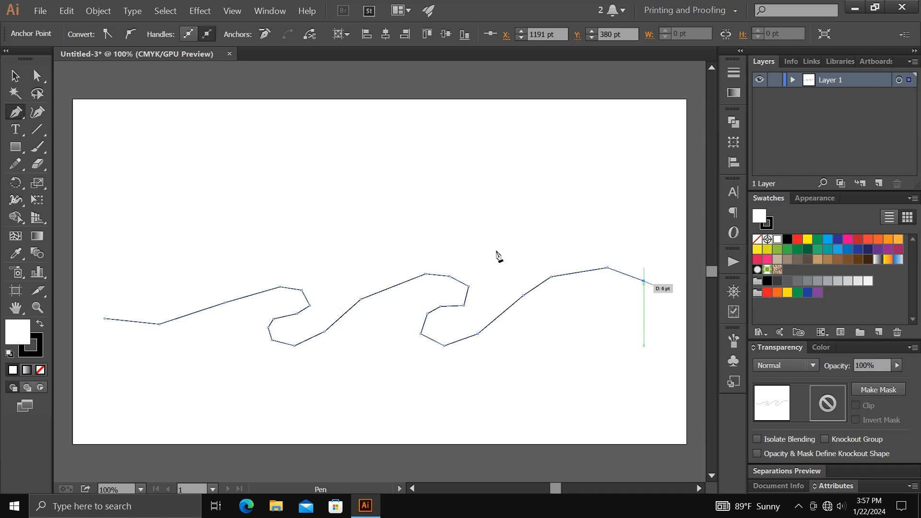
- Use the Curvature tool to convert the corner points from the path's left end through the first fold to smooth points
{"action": "left_click", "coordinate": [14, 75]}
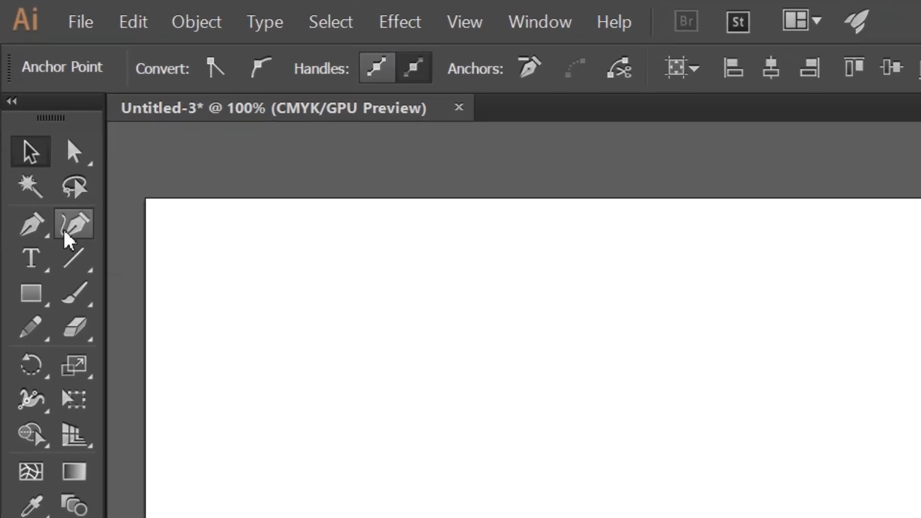
{"action": "left_click", "coordinate": [37, 111]}
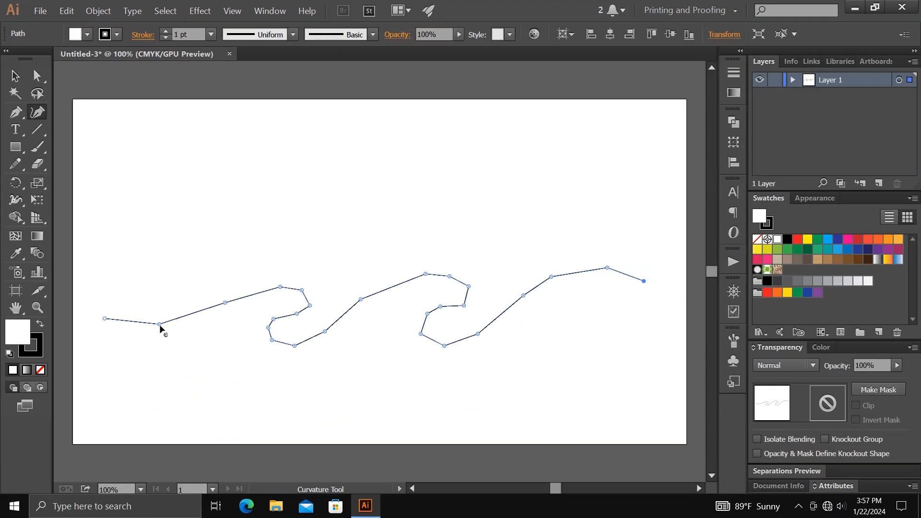
{"action": "double_click", "coordinate": [159, 325]}
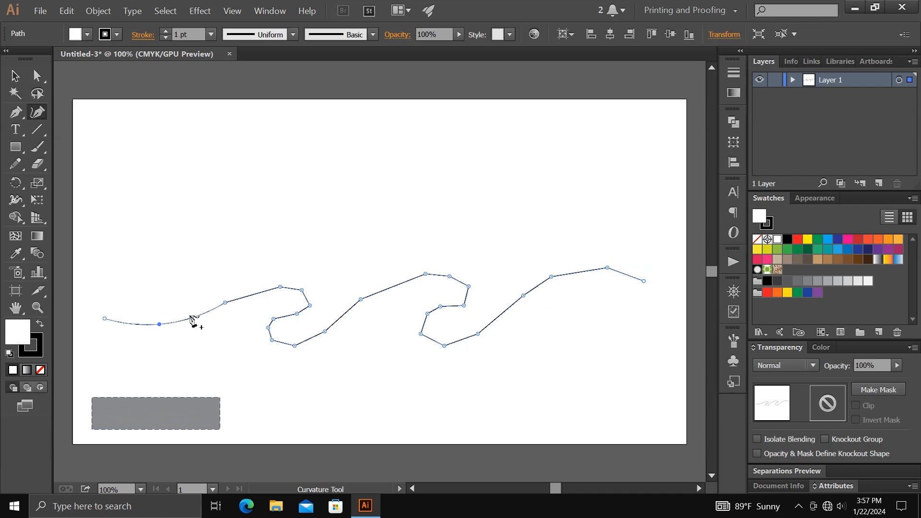
{"action": "left_click", "coordinate": [225, 302]}
{"action": "double_click", "coordinate": [280, 287]}
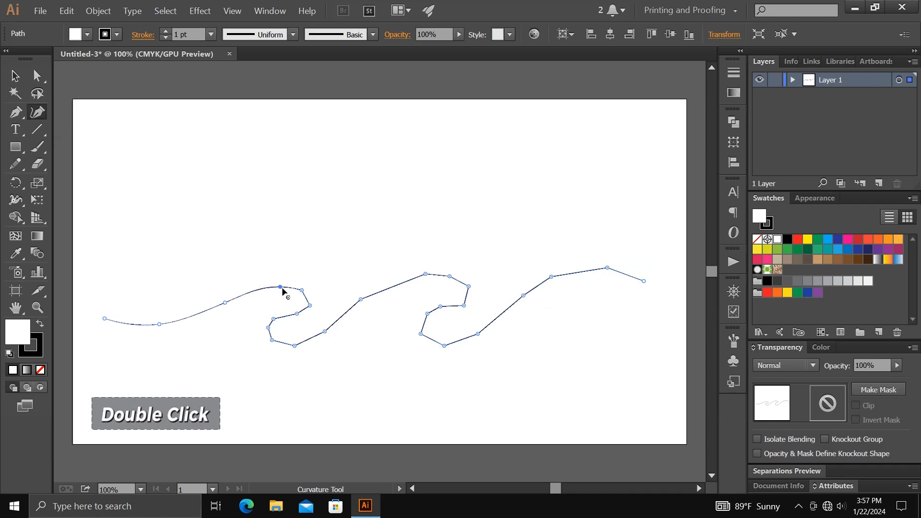
{"action": "double_click", "coordinate": [301, 290]}
- Smooth the remaining corner points through the second fold and the last crest, and deselect the path
{"action": "double_click", "coordinate": [325, 332]}
{"action": "double_click", "coordinate": [361, 300]}
{"action": "double_click", "coordinate": [425, 274]}
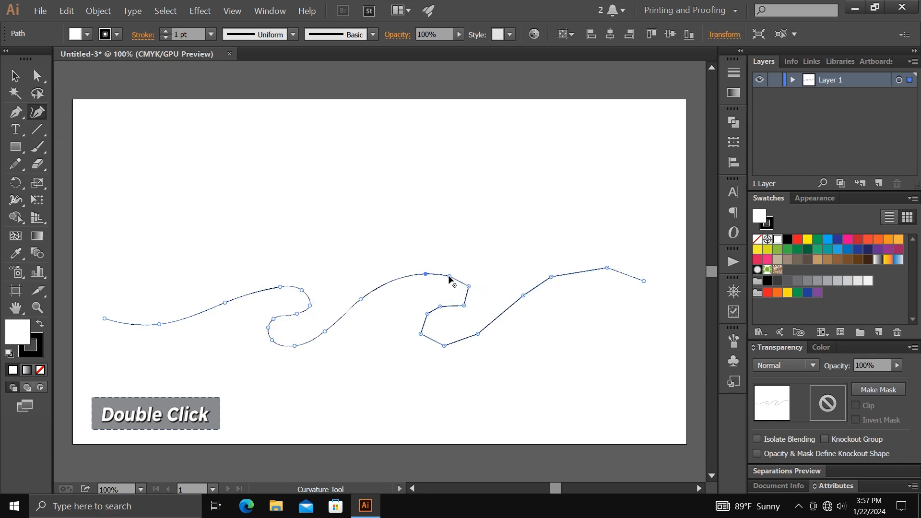
{"action": "double_click", "coordinate": [449, 277]}
{"action": "double_click", "coordinate": [469, 287]}
{"action": "double_click", "coordinate": [428, 314]}
{"action": "double_click", "coordinate": [420, 334]}
{"action": "double_click", "coordinate": [444, 345]}
{"action": "double_click", "coordinate": [478, 333]}
{"action": "double_click", "coordinate": [523, 296]}
{"action": "double_click", "coordinate": [552, 278]}
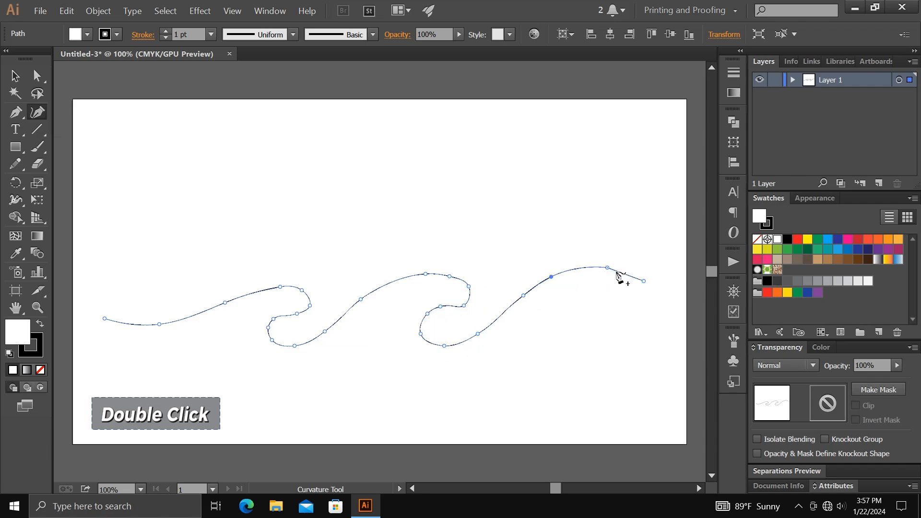
{"action": "double_click", "coordinate": [608, 268]}
{"action": "left_click", "coordinate": [15, 75]}
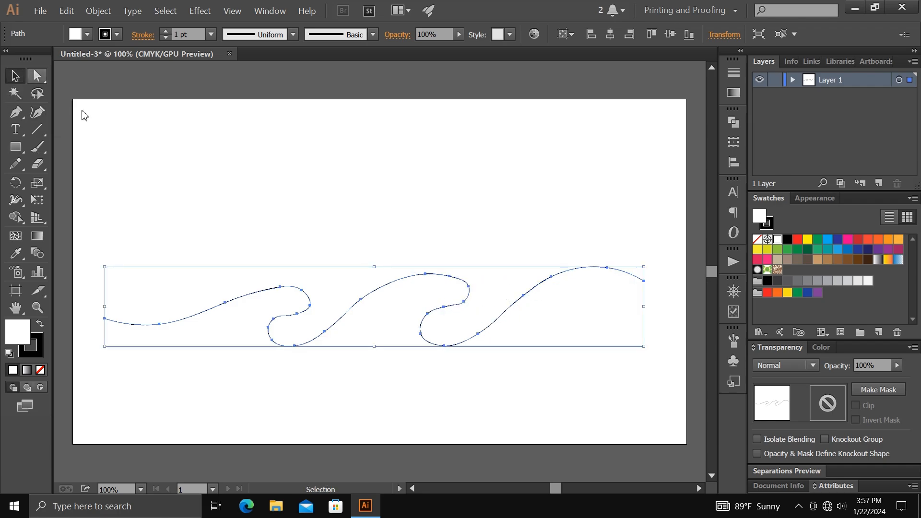
{"action": "left_click", "coordinate": [232, 212]}
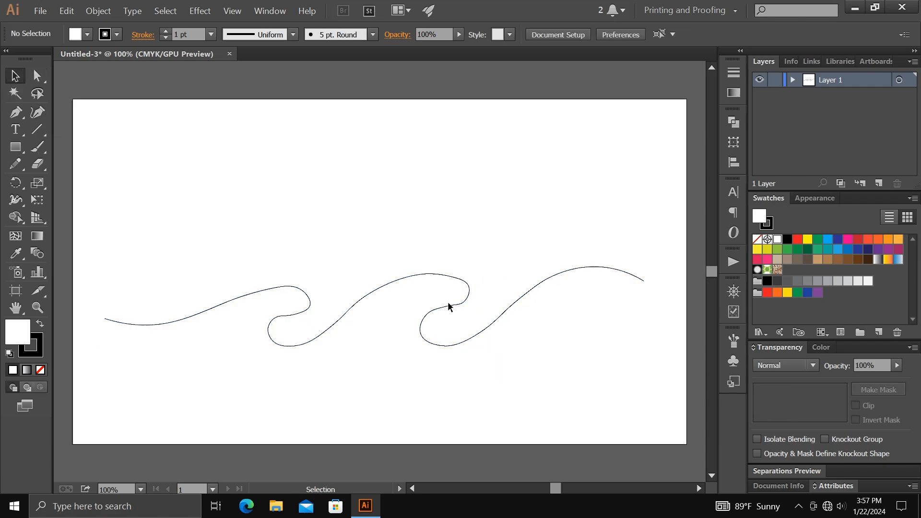
- Scale the wave path down proportionally about its centre and place it horizontally centred in the artboard's lower half
{"action": "left_click", "coordinate": [466, 297]}
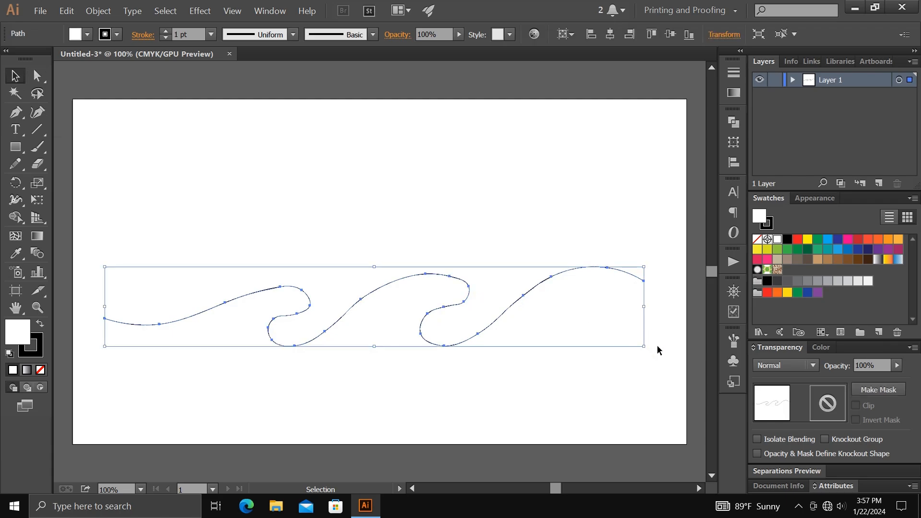
{"action": "left_click_drag", "start_coordinate": [644, 346], "coordinate": [583, 337]}
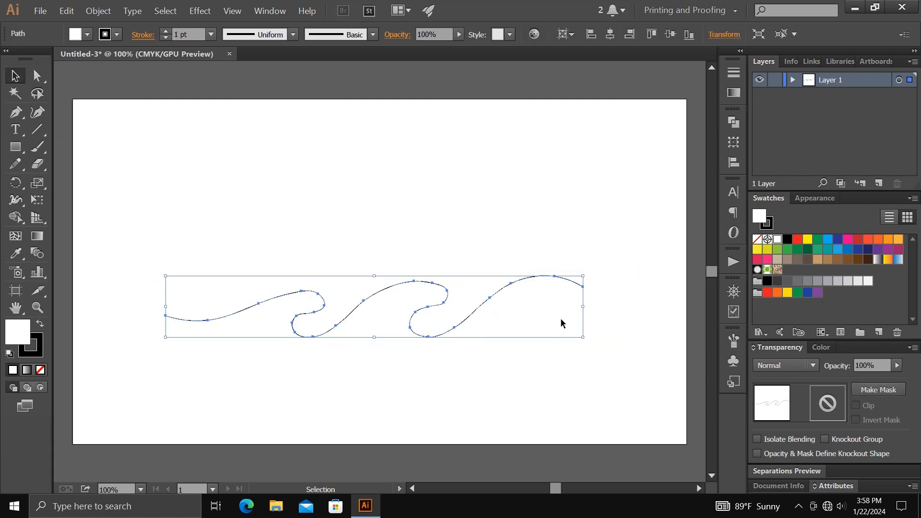
{"action": "left_click_drag", "start_coordinate": [499, 291], "coordinate": [499, 327]}
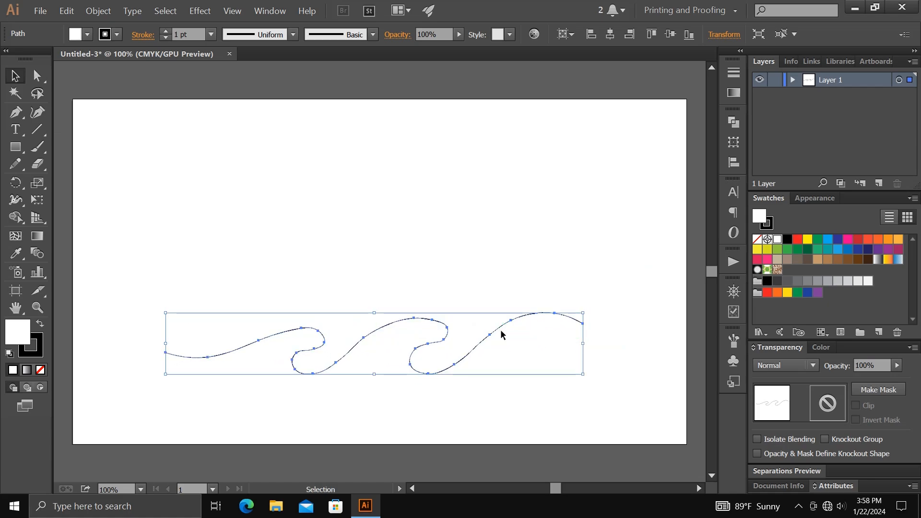
{"action": "left_click", "coordinate": [609, 42]}
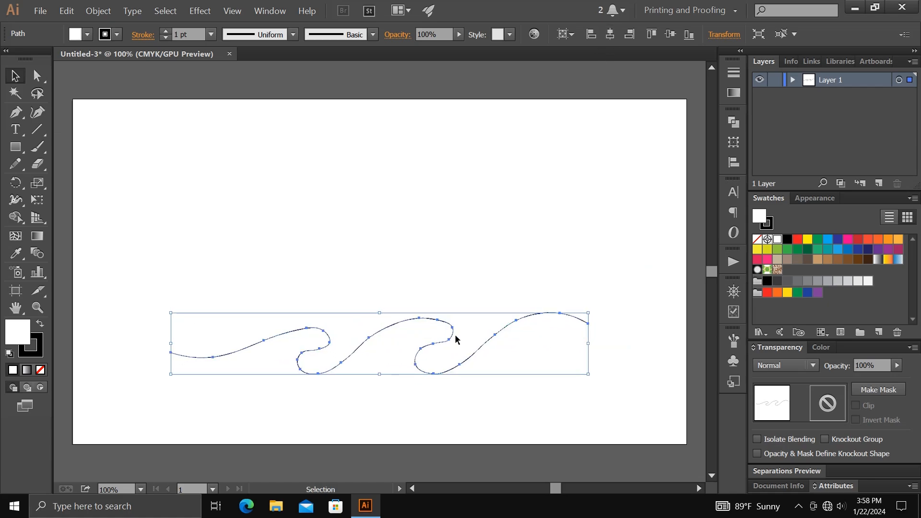
- Duplicate the wave path straight upward and repeat the copy once to make three evenly spaced waves
{"action": "left_click_drag", "start_coordinate": [459, 367], "coordinate": [461, 292]}
{"action": "key", "text": "ctrl+d"}
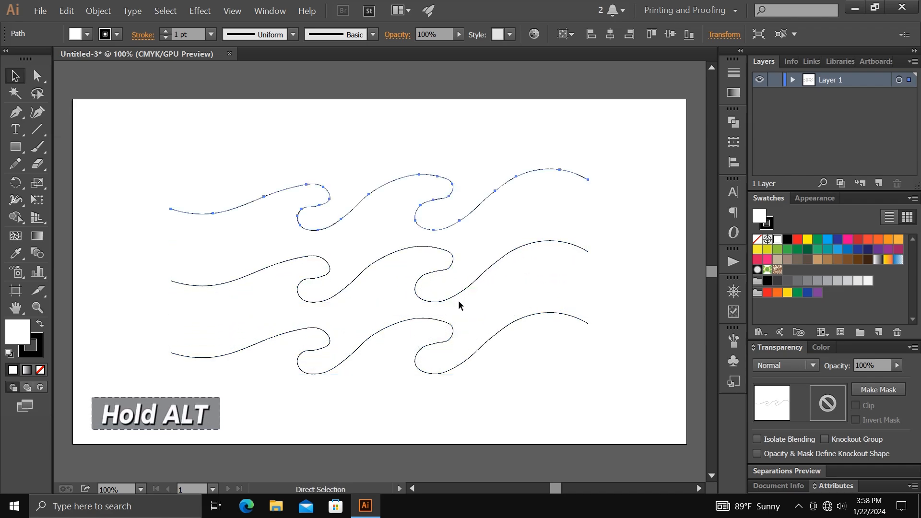
{"action": "left_click_drag", "start_coordinate": [162, 123], "coordinate": [448, 370]}
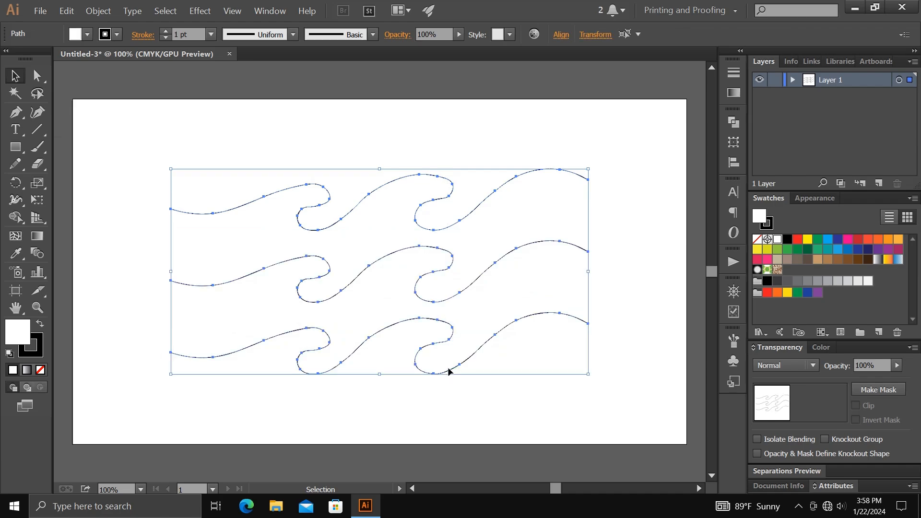
{"action": "left_click", "coordinate": [380, 341]}
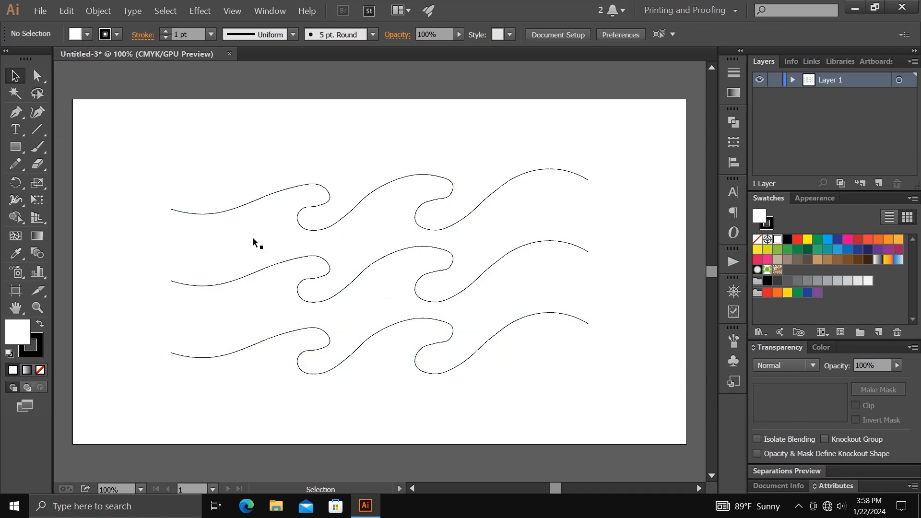
- Draw vertical line segments through the left ends and the right ends of the three waves
{"action": "left_click", "coordinate": [37, 129]}
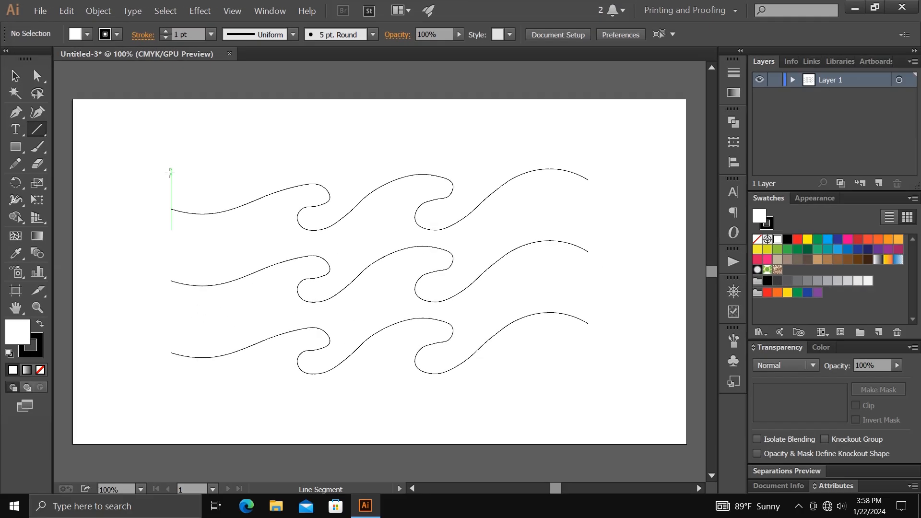
{"action": "left_click_drag", "start_coordinate": [170, 172], "coordinate": [171, 383]}
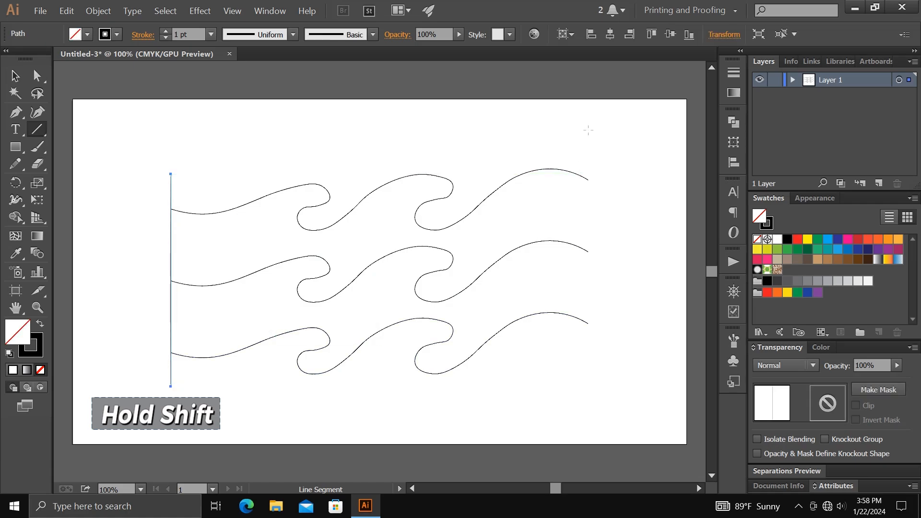
{"action": "left_click_drag", "start_coordinate": [588, 130], "coordinate": [588, 393]}
{"action": "left_click", "coordinate": [14, 75]}
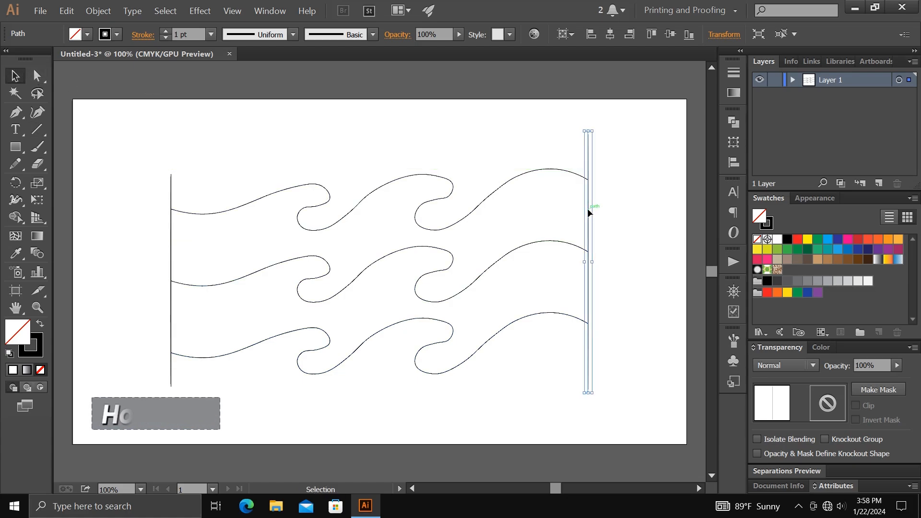
- Copy the right vertical line onto the left and right edges of both wave folds, making four more lines
{"action": "left_click_drag", "start_coordinate": [588, 211], "coordinate": [454, 252]}
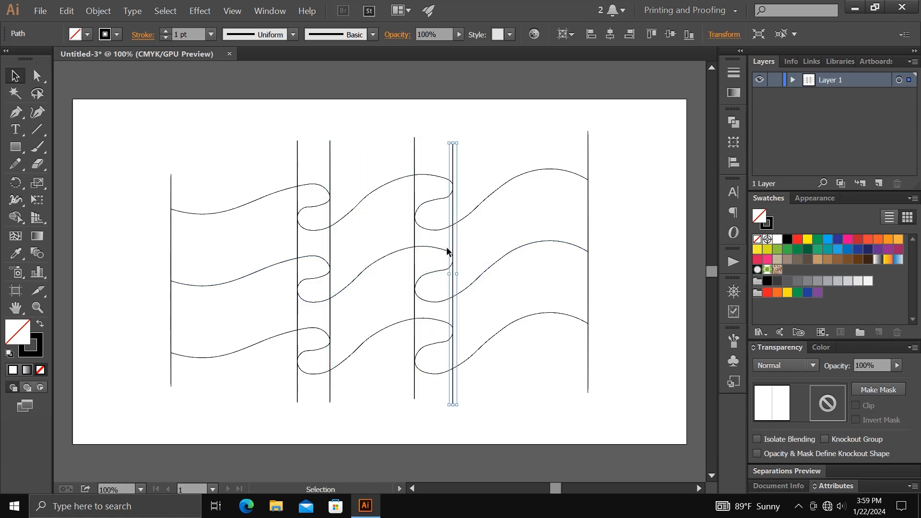
{"action": "left_click", "coordinate": [496, 163]}
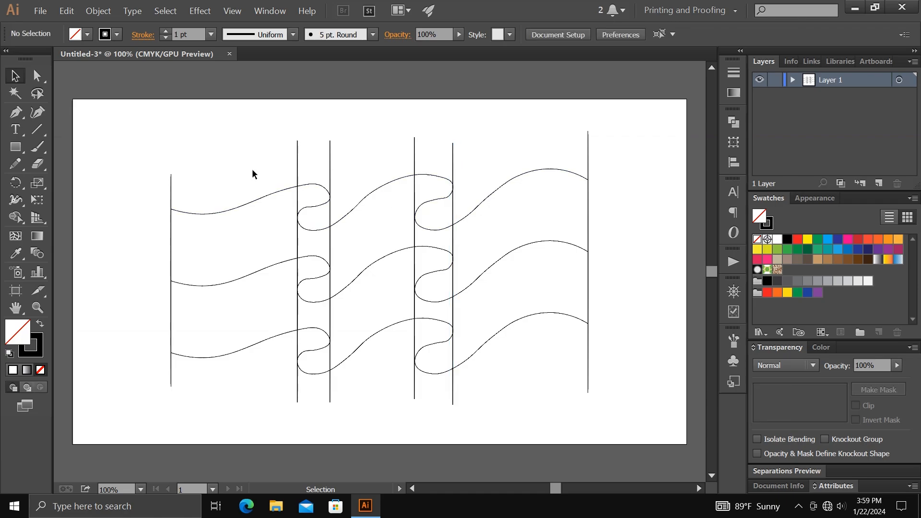
- Select all the artwork and merge the upper band's regions into left, middle and right flag panels with Shape Builder
{"action": "mouse_move", "coordinate": [125, 119]}
{"action": "left_mouse_down"}
{"action": "mouse_move", "coordinate": [312, 215]}
{"action": "mouse_move", "coordinate": [612, 412]}
{"action": "left_mouse_up"}
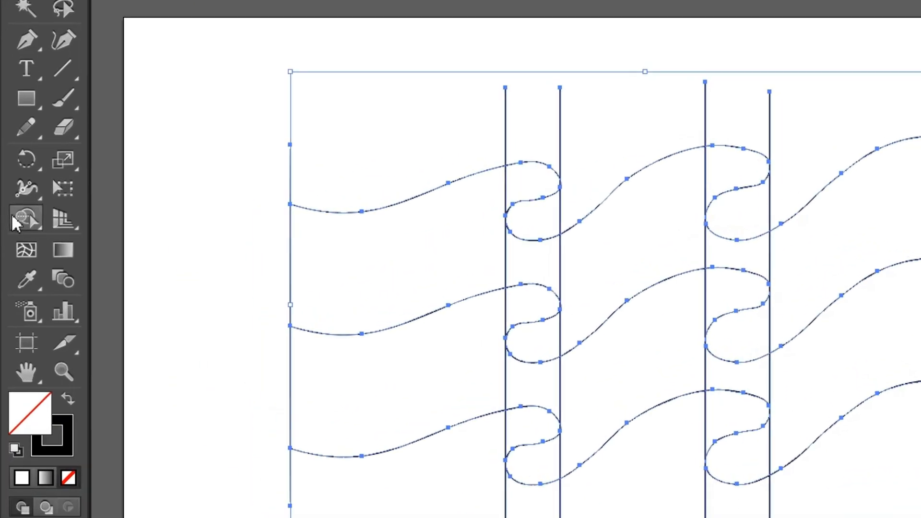
{"action": "left_click", "coordinate": [16, 217]}
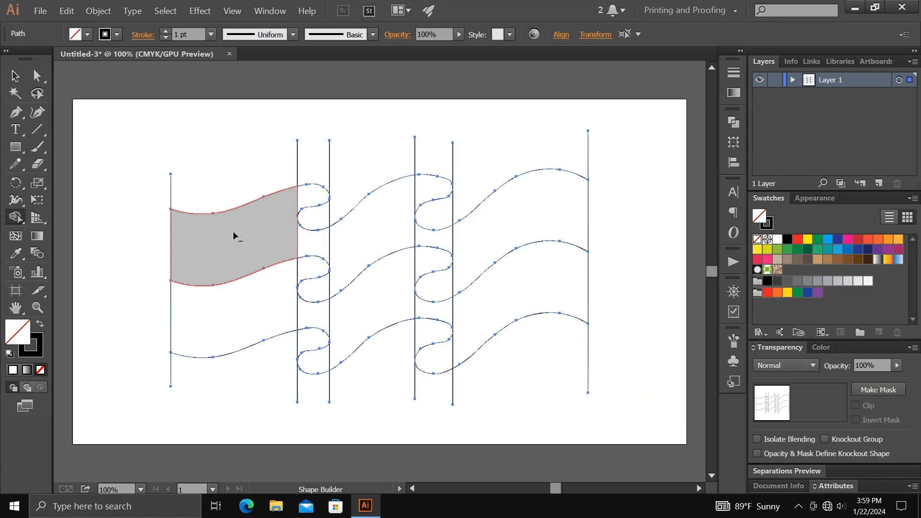
{"action": "mouse_move", "coordinate": [298, 206]}
{"action": "left_mouse_down"}
{"action": "mouse_move", "coordinate": [312, 220]}
{"action": "mouse_move", "coordinate": [310, 242]}
{"action": "left_mouse_up"}
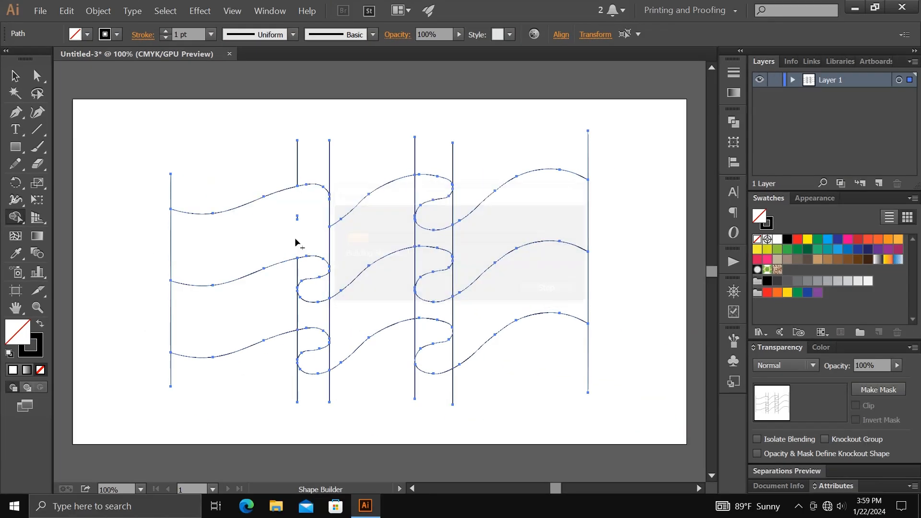
{"action": "left_click_drag", "start_coordinate": [311, 209], "coordinate": [299, 218]}
{"action": "mouse_move", "coordinate": [363, 238]}
{"action": "left_mouse_down"}
{"action": "mouse_move", "coordinate": [430, 190]}
{"action": "mouse_move", "coordinate": [437, 238]}
{"action": "mouse_move", "coordinate": [411, 214]}
{"action": "mouse_move", "coordinate": [435, 226]}
{"action": "left_mouse_up"}
{"action": "left_click_drag", "start_coordinate": [480, 255], "coordinate": [505, 223]}
- Merge the lower band's regions into left, middle and right panels, keeping the two small back folds separate
{"action": "mouse_move", "coordinate": [252, 292]}
{"action": "left_mouse_down"}
{"action": "mouse_move", "coordinate": [301, 271]}
{"action": "mouse_move", "coordinate": [314, 286]}
{"action": "mouse_move", "coordinate": [304, 302]}
{"action": "left_mouse_up"}
{"action": "mouse_move", "coordinate": [362, 317]}
{"action": "left_mouse_down"}
{"action": "mouse_move", "coordinate": [422, 272]}
{"action": "mouse_move", "coordinate": [422, 310]}
{"action": "mouse_move", "coordinate": [414, 287]}
{"action": "mouse_move", "coordinate": [312, 358]}
{"action": "left_mouse_up"}
{"action": "left_click_drag", "start_coordinate": [438, 362], "coordinate": [443, 334]}
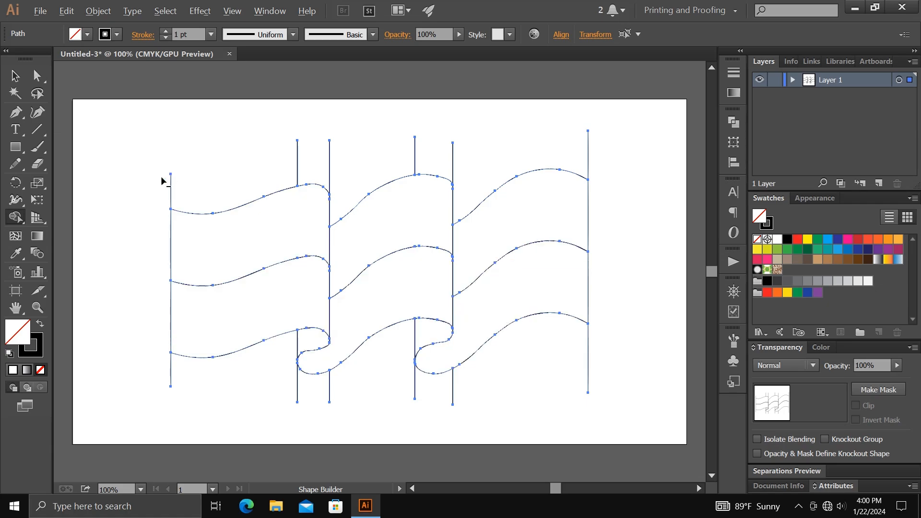
- Remove the vertical line ends that stick out above and below the flag with Shape Builder, and deselect the artwork
{"action": "left_click_drag", "start_coordinate": [161, 177], "coordinate": [188, 176]}
{"action": "left_click_drag", "start_coordinate": [293, 162], "coordinate": [508, 158]}
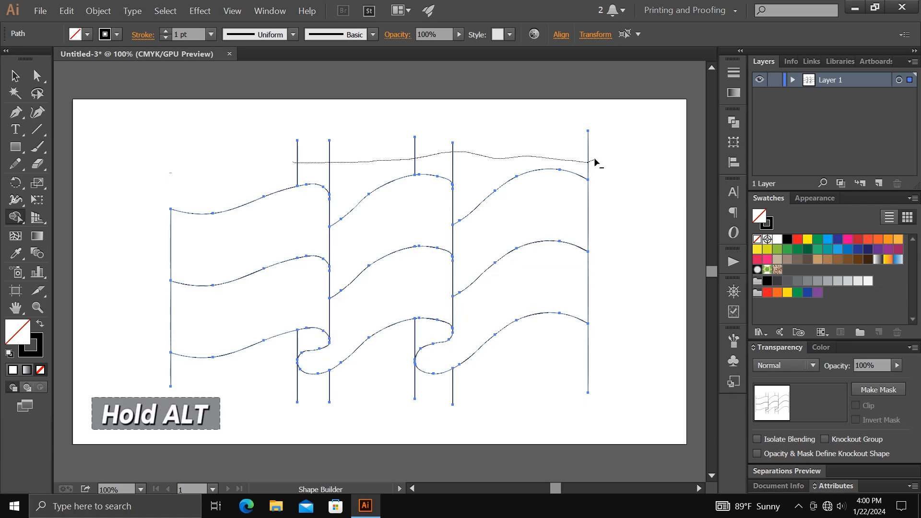
{"action": "left_click_drag", "start_coordinate": [595, 163], "coordinate": [596, 165]}
{"action": "left_click_drag", "start_coordinate": [593, 368], "coordinate": [410, 404]}
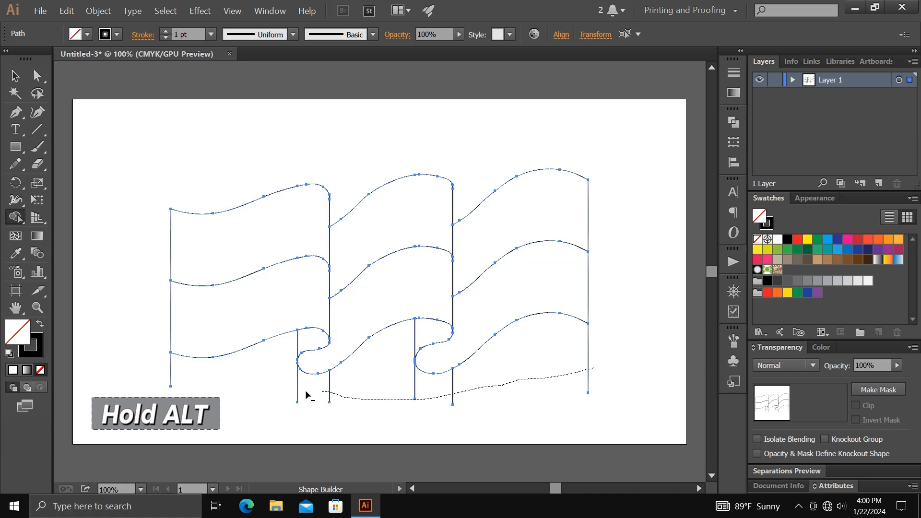
{"action": "left_click_drag", "start_coordinate": [159, 378], "coordinate": [160, 377]}
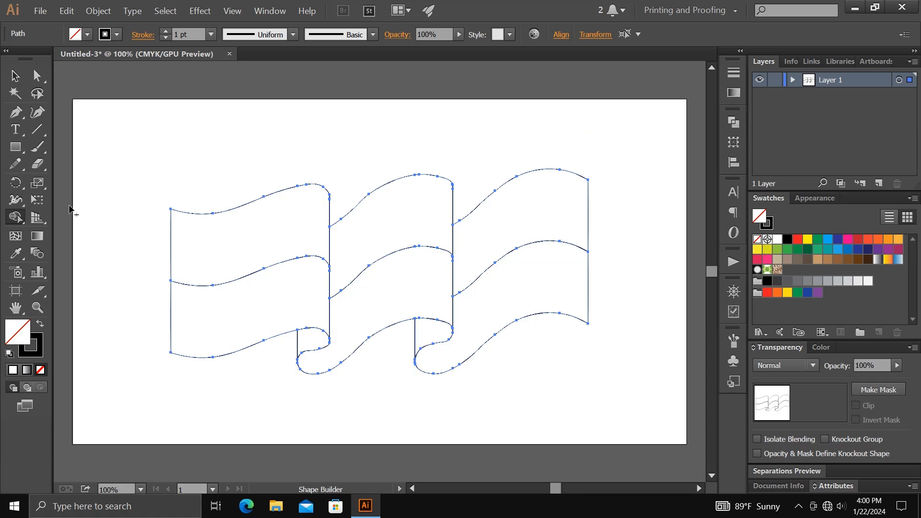
{"action": "left_click", "coordinate": [15, 75]}
{"action": "left_click", "coordinate": [133, 127]}
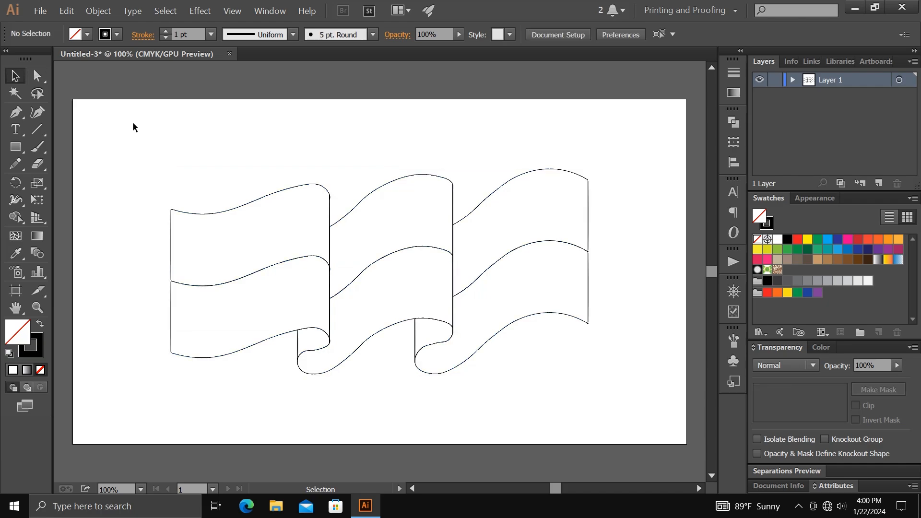
- Select the upper band's left panel and fill it with the default white-to-black linear gradient
{"action": "left_click", "coordinate": [243, 274]}
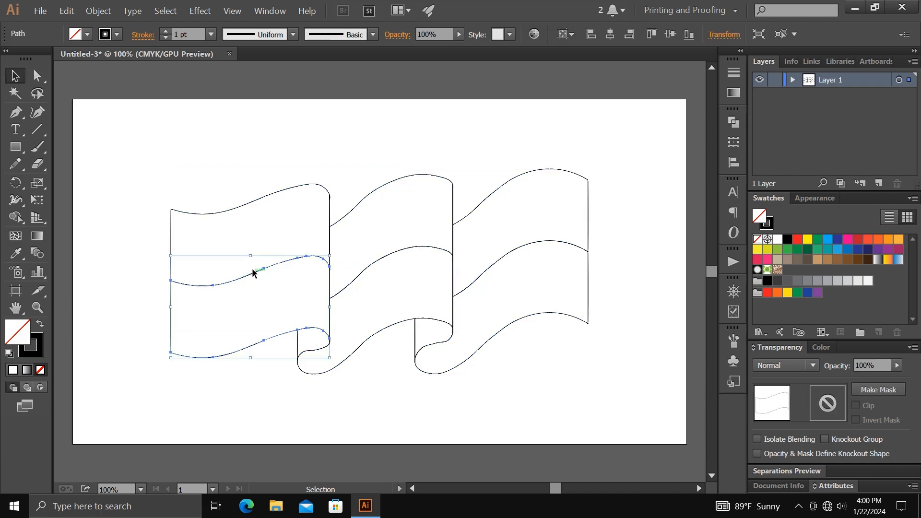
{"action": "left_click", "coordinate": [240, 203]}
{"action": "left_click", "coordinate": [225, 211]}
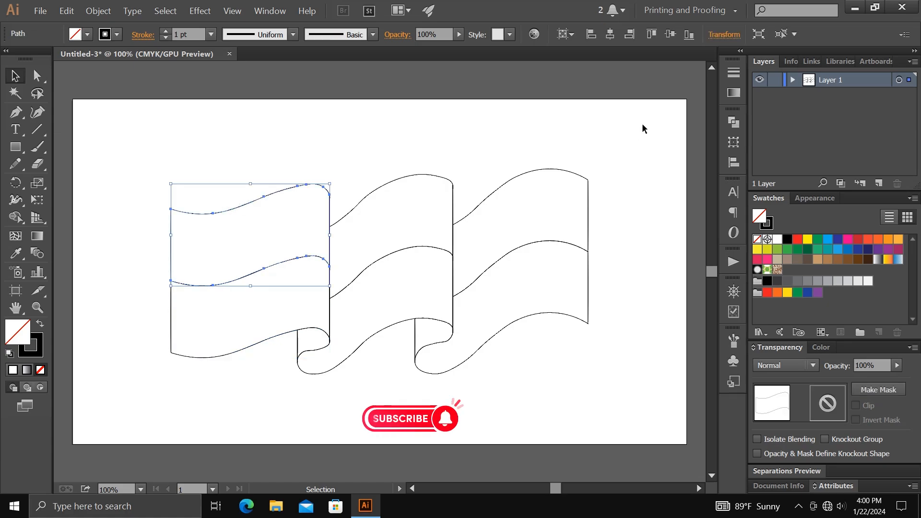
{"action": "left_click", "coordinate": [733, 92]}
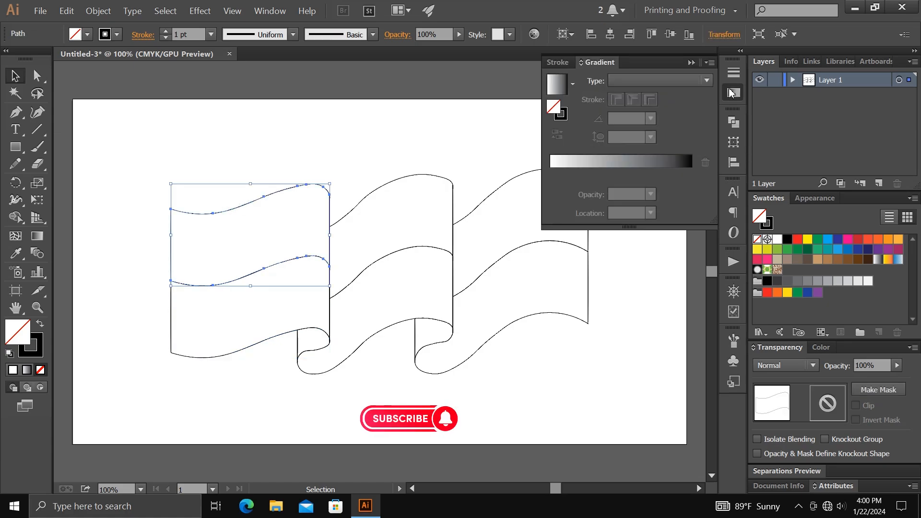
{"action": "left_click", "coordinate": [614, 165]}
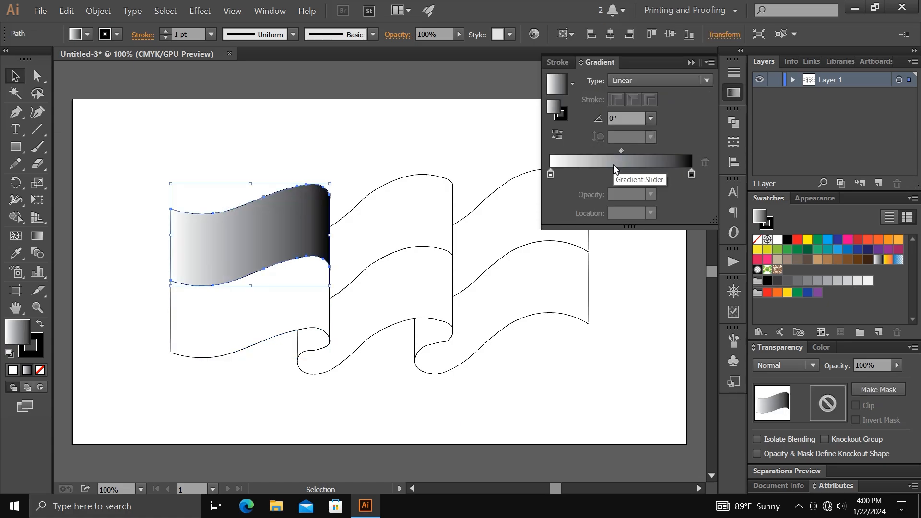
- Switch the gradient's start stop to RGB and colour it pale yellow, 255, 255, 180
{"action": "left_click", "coordinate": [551, 176]}
{"action": "double_click", "coordinate": [550, 174]}
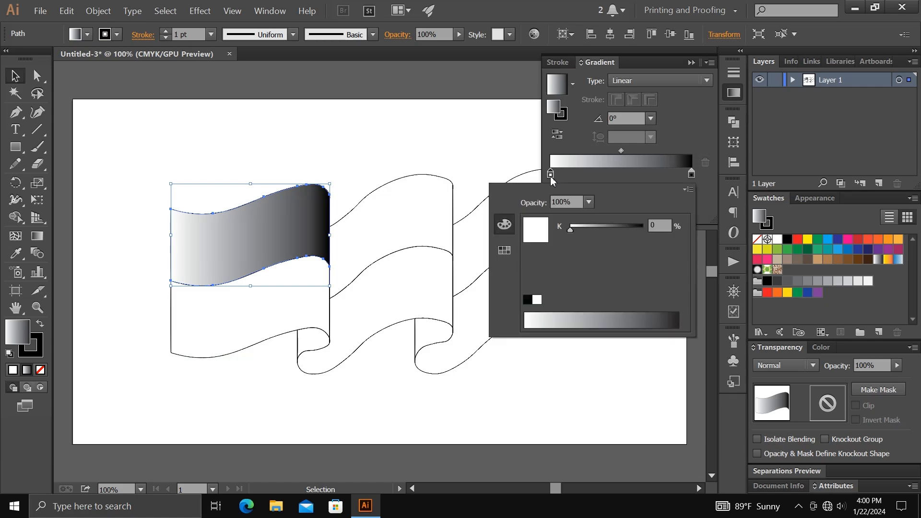
{"action": "left_click", "coordinate": [688, 190]}
{"action": "left_click", "coordinate": [715, 199]}
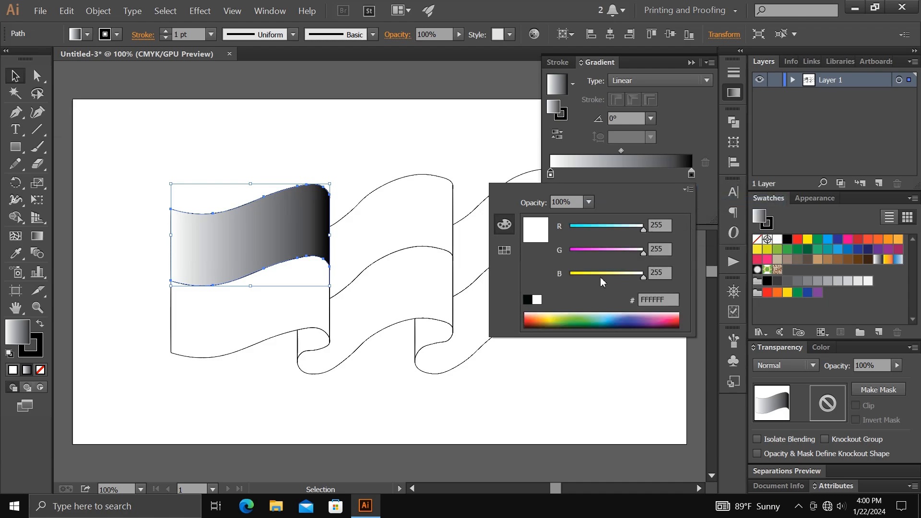
{"action": "left_click_drag", "start_coordinate": [600, 273], "coordinate": [621, 273]}
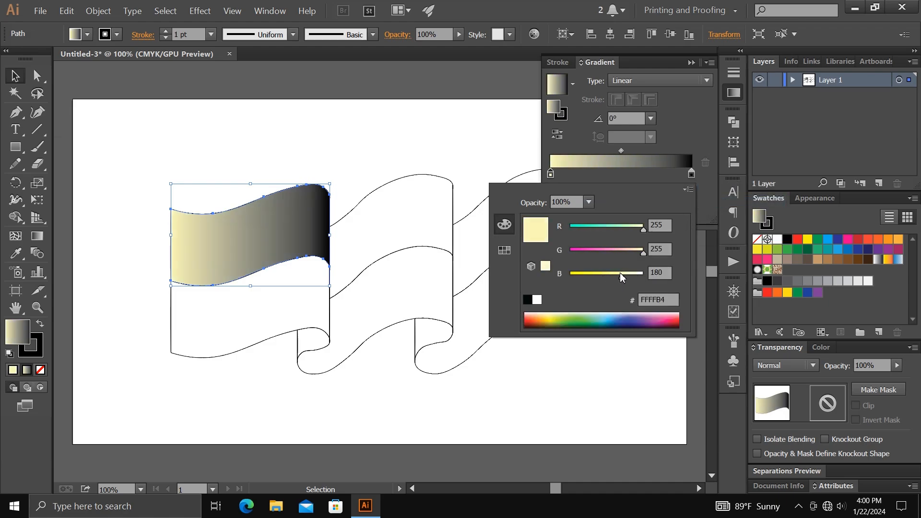
- Add a second gradient stop near the pale yellow start and colour it bright yellow in RGB mode
{"action": "left_click", "coordinate": [594, 170]}
{"action": "left_click", "coordinate": [579, 171]}
{"action": "double_click", "coordinate": [581, 175]}
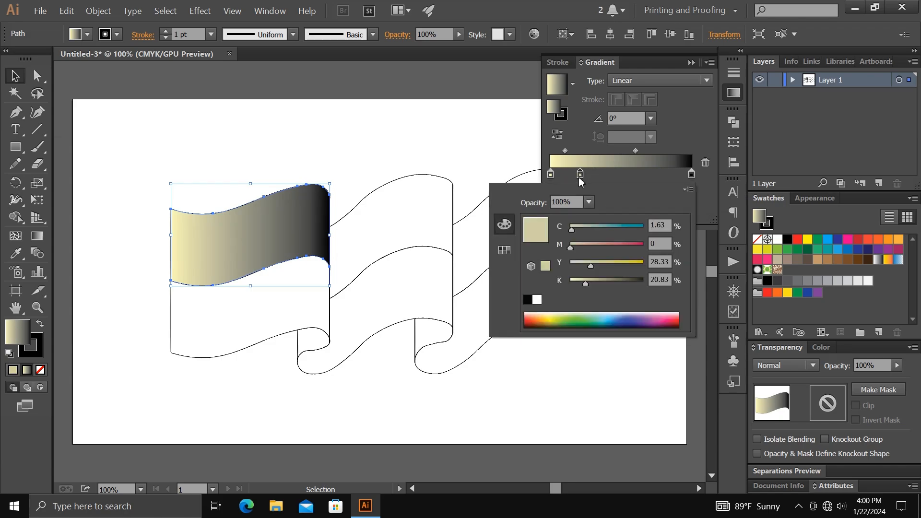
{"action": "left_click", "coordinate": [688, 189]}
{"action": "left_click", "coordinate": [706, 202]}
{"action": "left_click_drag", "start_coordinate": [615, 278], "coordinate": [569, 278]}
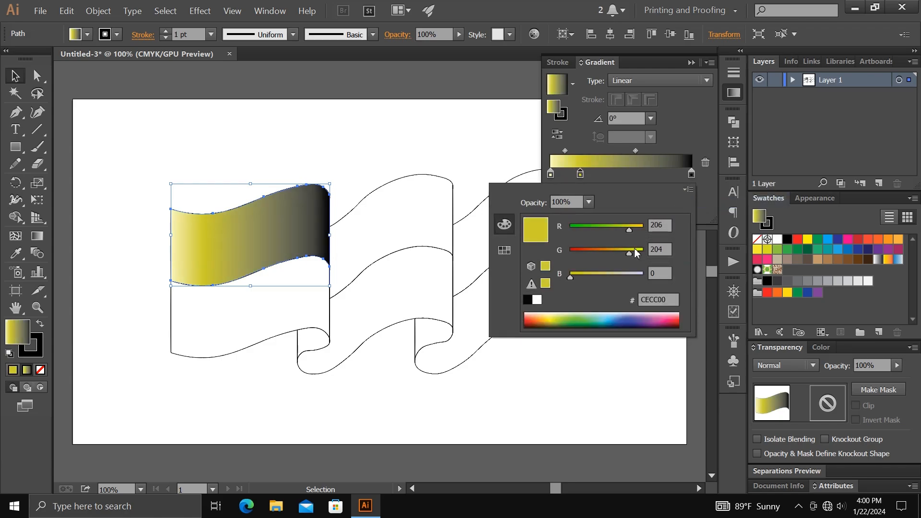
{"action": "left_click_drag", "start_coordinate": [629, 253], "coordinate": [646, 253]}
{"action": "left_click", "coordinate": [642, 230]}
- Add a third gradient stop at 54.5% and colour it orange, RGB 255, 178, 0
{"action": "left_click", "coordinate": [628, 174]}
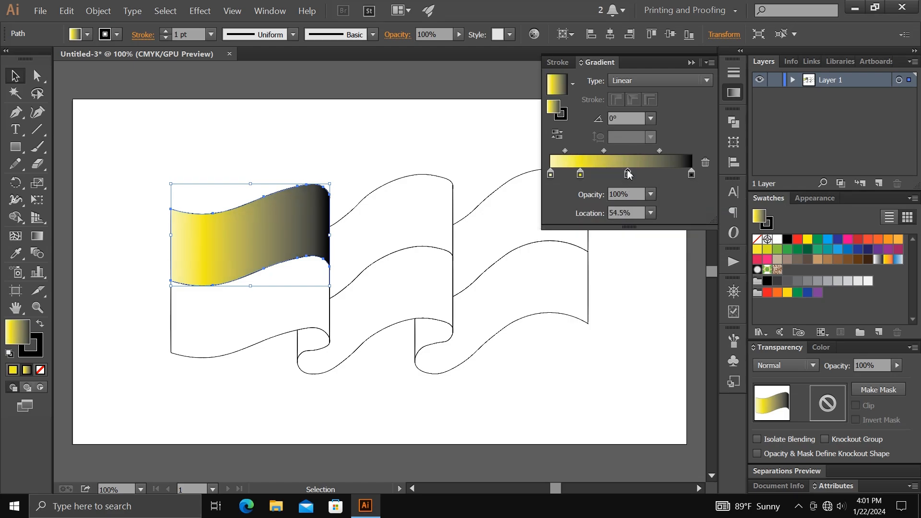
{"action": "double_click", "coordinate": [628, 174]}
{"action": "left_click", "coordinate": [688, 190]}
{"action": "left_click", "coordinate": [706, 202]}
{"action": "left_click_drag", "start_coordinate": [596, 278], "coordinate": [569, 277]}
{"action": "left_click_drag", "start_coordinate": [615, 229], "coordinate": [619, 251]}
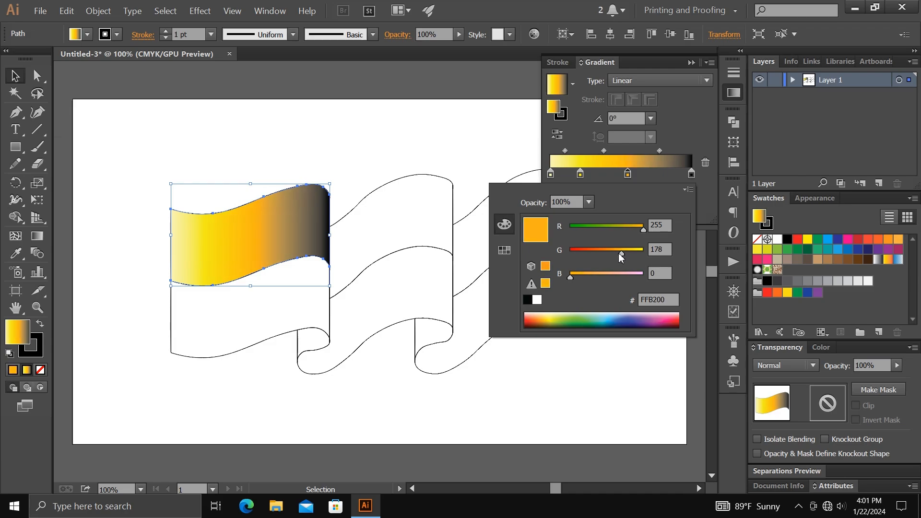
- Set the gradient's end stop to black in RGB mode and shift the last midpoint slightly toward it
{"action": "left_click", "coordinate": [692, 174]}
{"action": "double_click", "coordinate": [692, 174]}
{"action": "left_click", "coordinate": [688, 189]}
{"action": "left_click", "coordinate": [706, 202]}
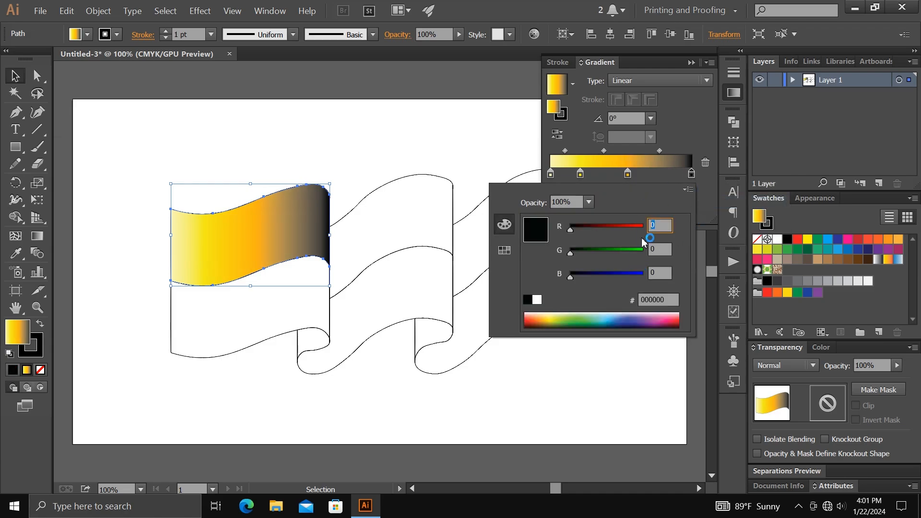
{"action": "left_click_drag", "start_coordinate": [574, 230], "coordinate": [557, 236]}
{"action": "left_click", "coordinate": [692, 148]}
{"action": "mouse_move", "coordinate": [659, 150]}
{"action": "left_mouse_down"}
{"action": "mouse_move", "coordinate": [645, 150]}
{"action": "mouse_move", "coordinate": [663, 151]}
{"action": "left_mouse_up"}
- Fill the upper band's middle and right panels with the same yellow-orange-black gradient
{"action": "left_click", "coordinate": [449, 180]}
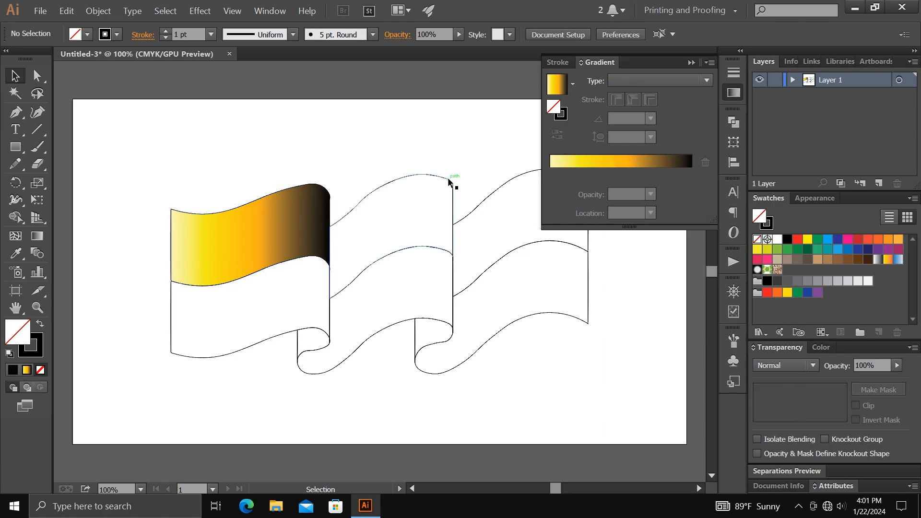
{"action": "left_click", "coordinate": [580, 162]}
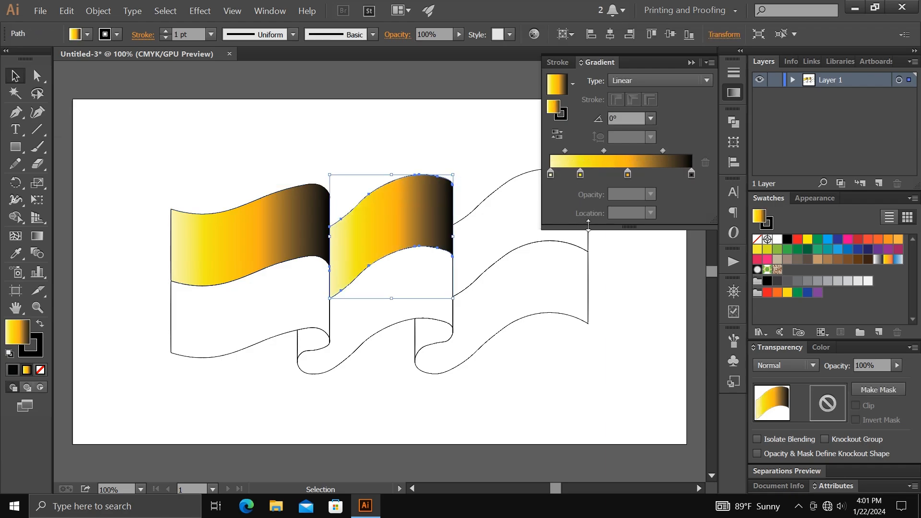
{"action": "left_click", "coordinate": [588, 238]}
{"action": "left_click", "coordinate": [601, 161]}
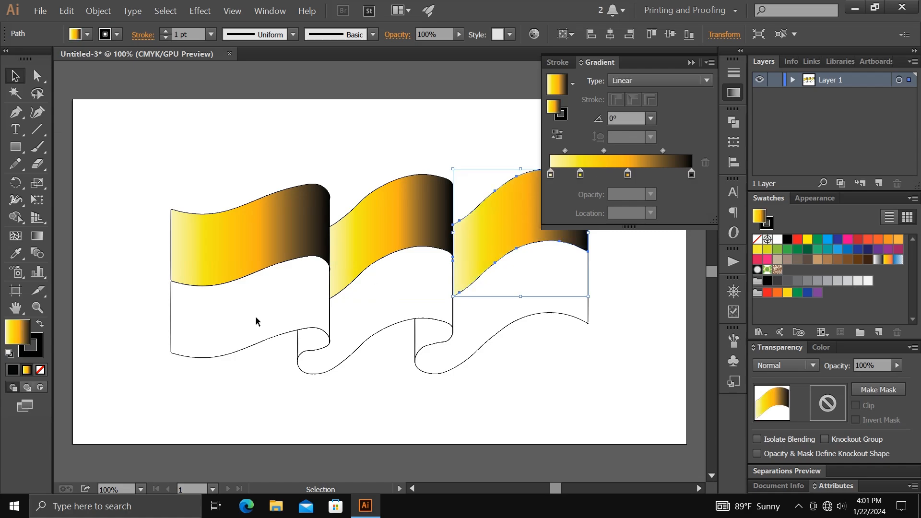
- Fill the lower band's left panel with the yellow gradient and recolour its start stop light pink
{"action": "left_click", "coordinate": [249, 344]}
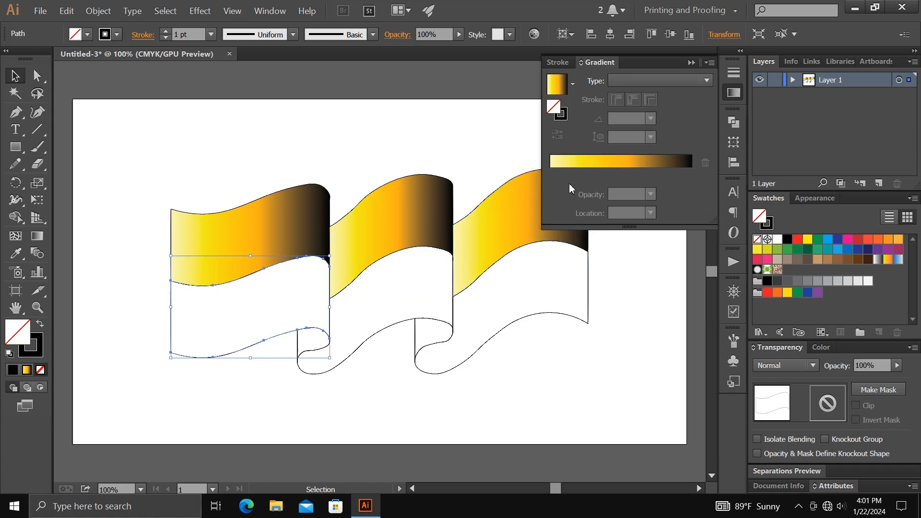
{"action": "left_click", "coordinate": [588, 166]}
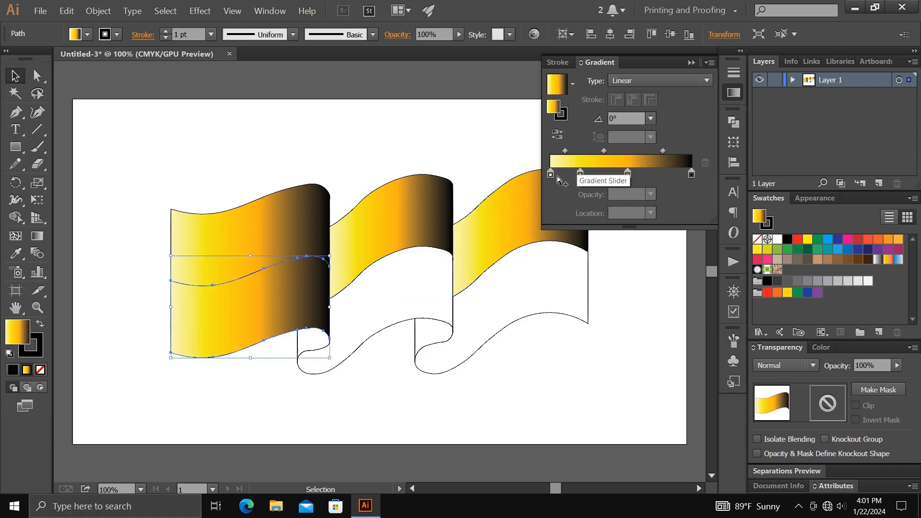
{"action": "double_click", "coordinate": [581, 174]}
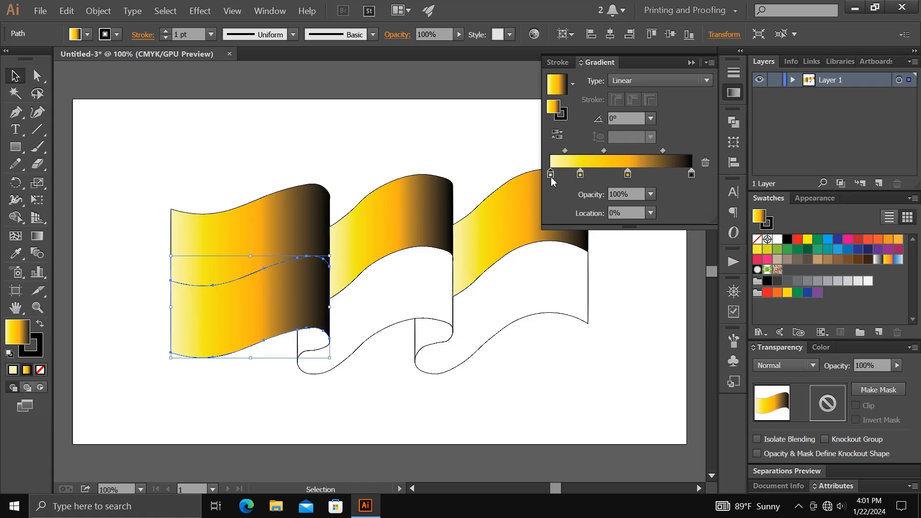
{"action": "mouse_move", "coordinate": [626, 254]}
{"action": "left_mouse_down"}
{"action": "mouse_move", "coordinate": [597, 253]}
{"action": "mouse_move", "coordinate": [633, 253]}
{"action": "mouse_move", "coordinate": [627, 257]}
{"action": "left_mouse_up"}
- Recolour the lower left panel's second gradient stop bright red by lowering green in RGB mode
{"action": "double_click", "coordinate": [580, 176]}
{"action": "left_click", "coordinate": [687, 190]}
{"action": "left_click", "coordinate": [710, 202]}
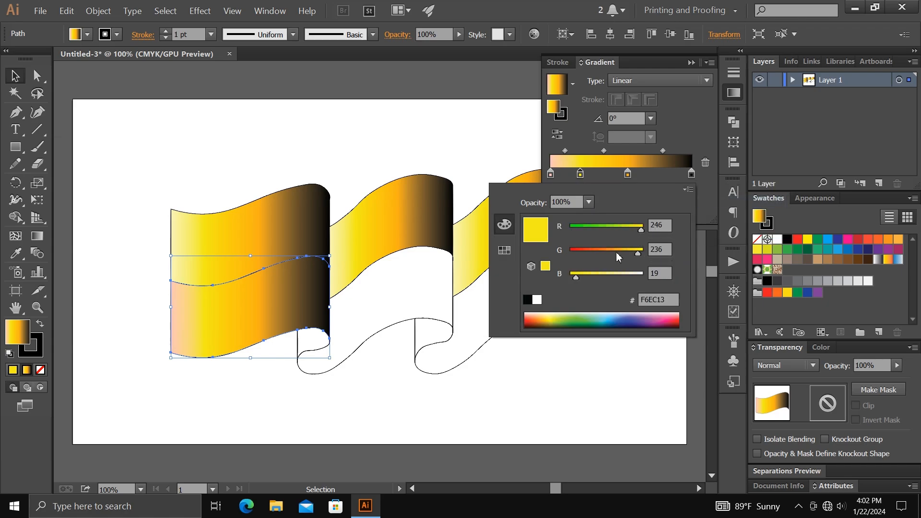
{"action": "left_click", "coordinate": [574, 253]}
- Recolour the third gradient stop dark red, and shift the two inner stops and the first midpoint, at 27.51%, to widen the bright red area
{"action": "left_click", "coordinate": [635, 175]}
{"action": "double_click", "coordinate": [627, 174]}
{"action": "left_click", "coordinate": [689, 189]}
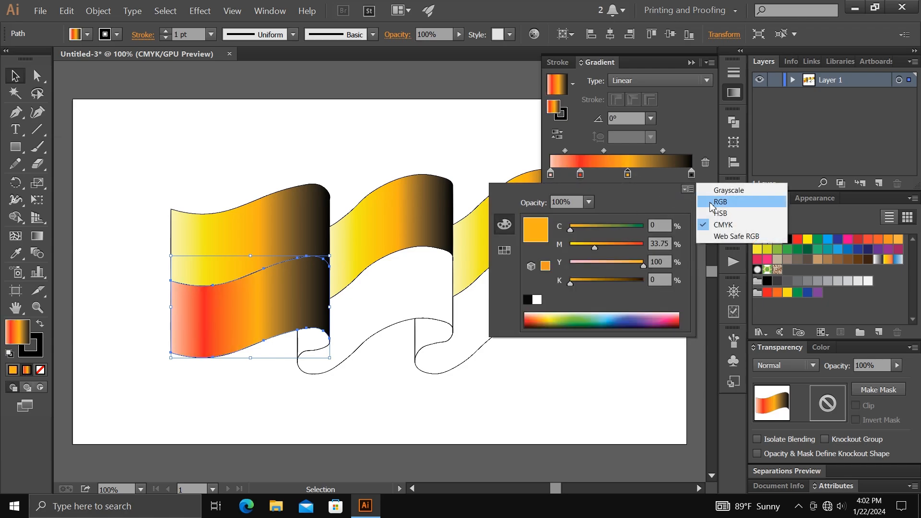
{"action": "left_click", "coordinate": [712, 201]}
{"action": "left_click", "coordinate": [571, 252]}
{"action": "left_click_drag", "start_coordinate": [642, 226], "coordinate": [621, 230]}
{"action": "left_click", "coordinate": [635, 167]}
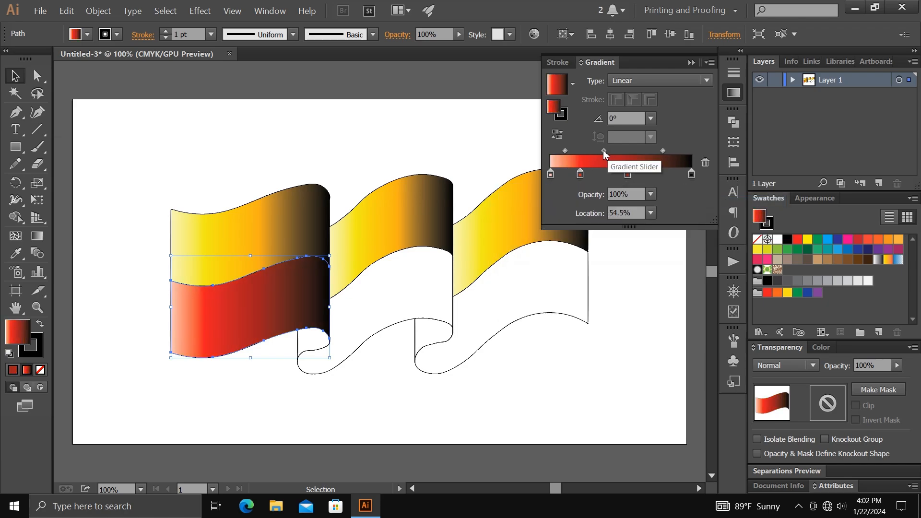
{"action": "left_click_drag", "start_coordinate": [628, 174], "coordinate": [639, 171]}
{"action": "mouse_move", "coordinate": [580, 174]}
{"action": "left_mouse_down"}
{"action": "mouse_move", "coordinate": [590, 174]}
{"action": "mouse_move", "coordinate": [561, 151]}
{"action": "left_mouse_up"}
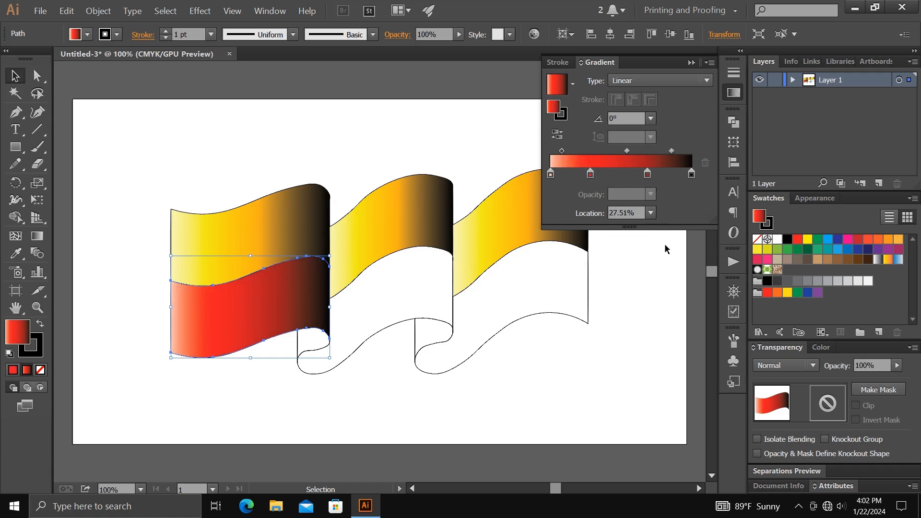
- Fill the lower band's middle and right panels with the same red gradient
{"action": "left_click", "coordinate": [404, 319]}
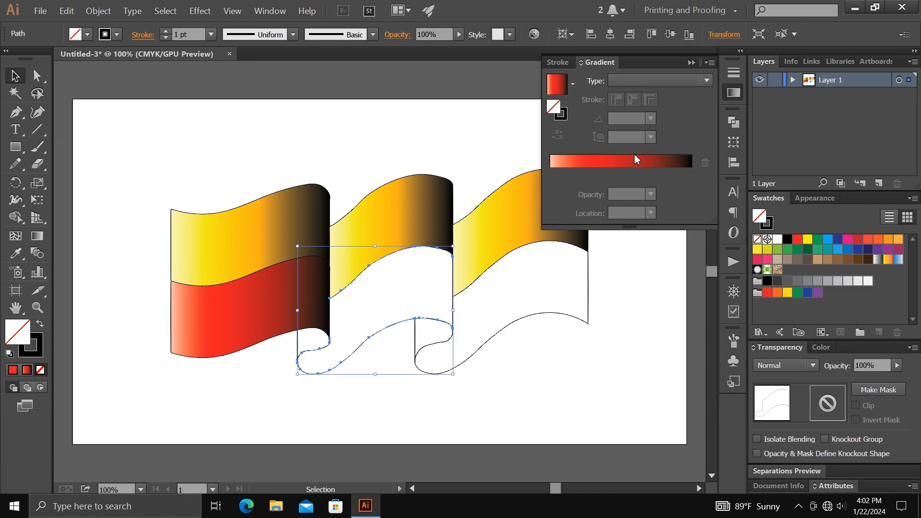
{"action": "left_click", "coordinate": [635, 159]}
{"action": "left_click", "coordinate": [565, 314]}
{"action": "left_click", "coordinate": [598, 162]}
- Fill the two small back folds with the red gradient, deselect the artwork and put the gradient settings away
{"action": "left_click", "coordinate": [415, 332]}
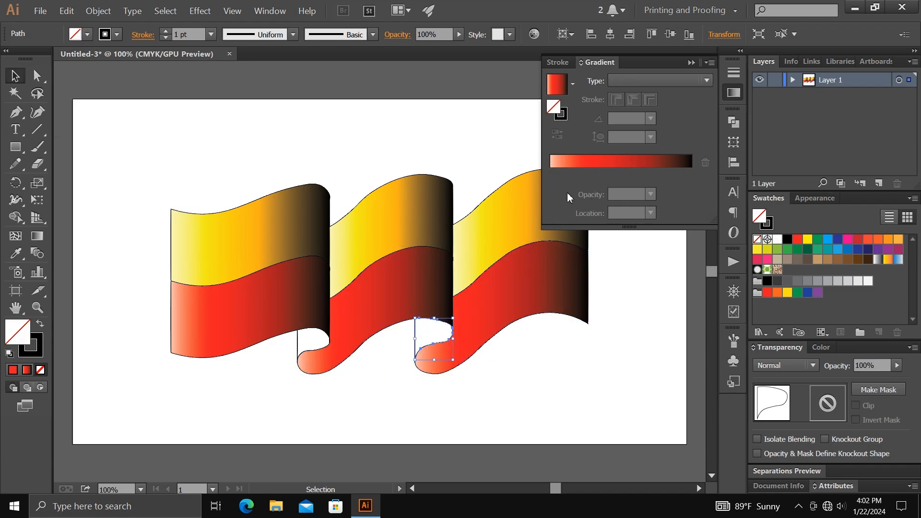
{"action": "left_click", "coordinate": [579, 162]}
{"action": "left_click", "coordinate": [312, 345]}
{"action": "left_click", "coordinate": [583, 163]}
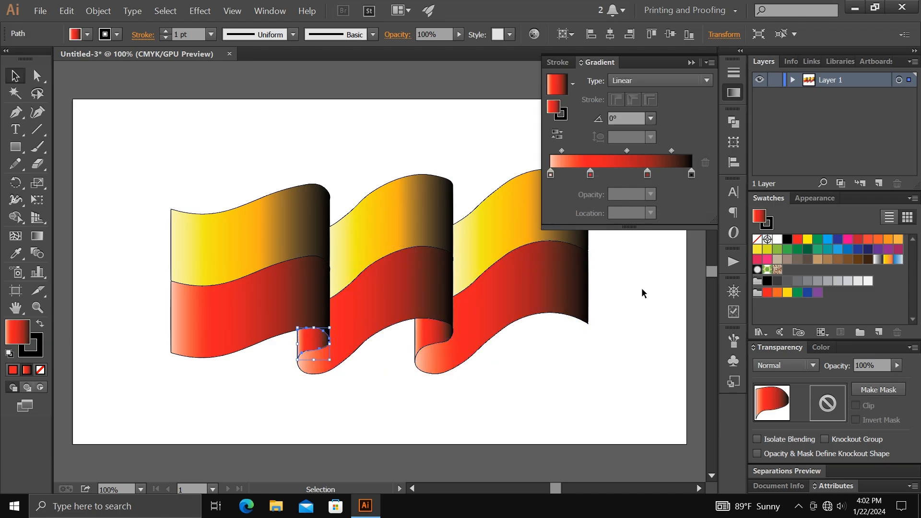
{"action": "left_click", "coordinate": [643, 293]}
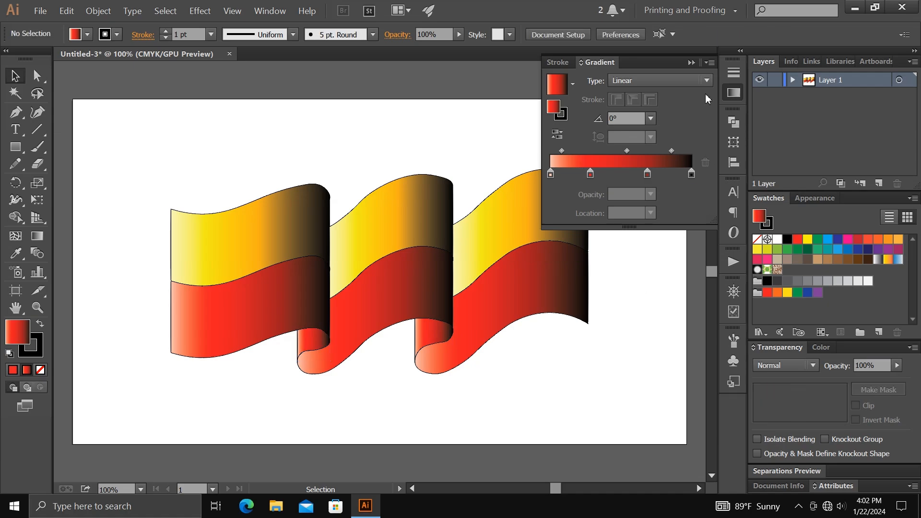
{"action": "left_click", "coordinate": [691, 63]}
- Select the whole flag, set its stroke to None and deselect it
{"action": "left_click_drag", "start_coordinate": [165, 157], "coordinate": [584, 342]}
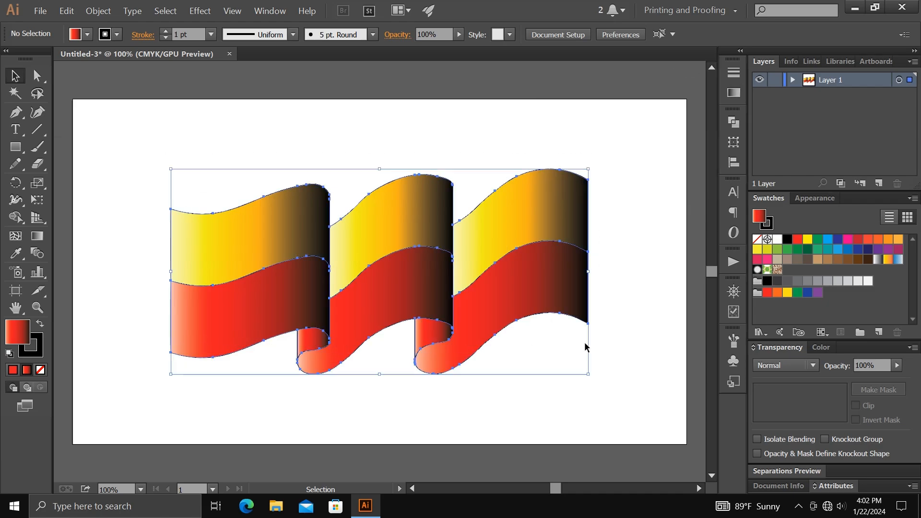
{"action": "left_click", "coordinate": [771, 227]}
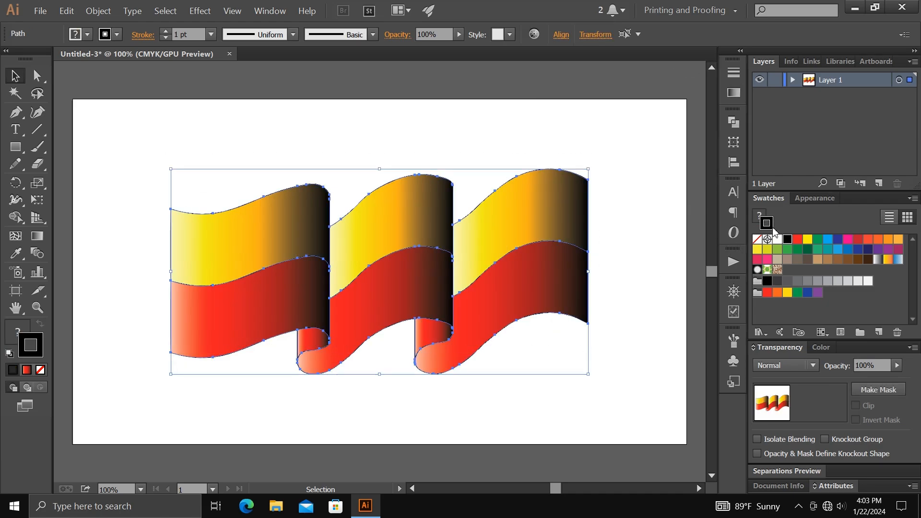
{"action": "left_click", "coordinate": [757, 240]}
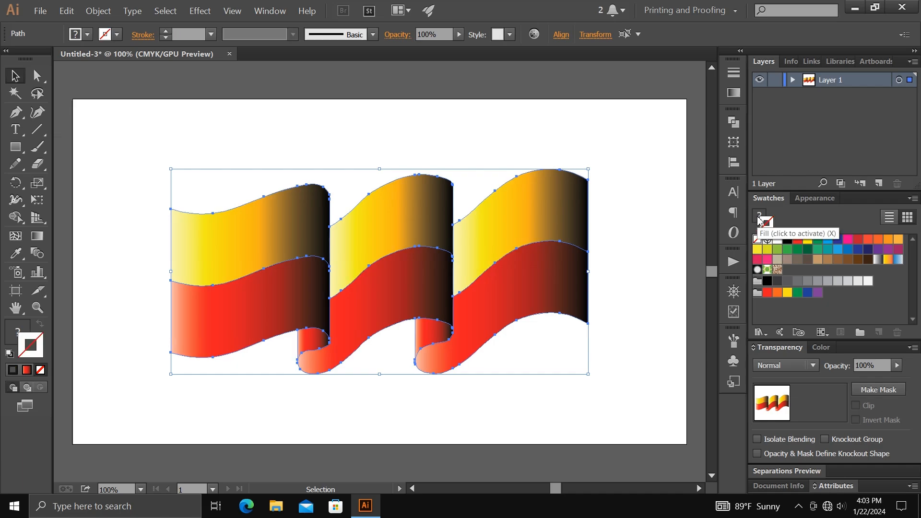
{"action": "left_click", "coordinate": [757, 219]}
{"action": "left_click", "coordinate": [637, 171]}
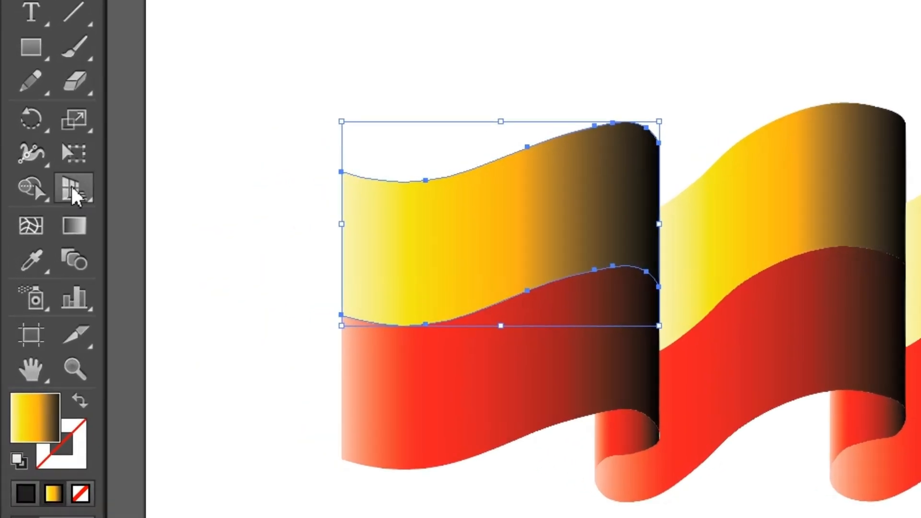
- Redraw the upper left panel's gradient with the Gradient tool, from its right edge to well beyond its left edge
{"action": "left_click", "coordinate": [37, 236]}
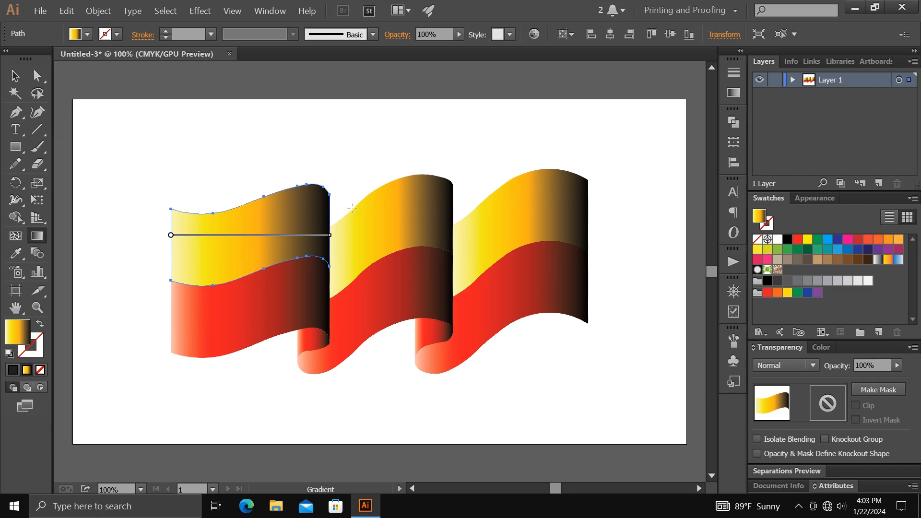
{"action": "left_click_drag", "start_coordinate": [353, 209], "coordinate": [160, 223]}
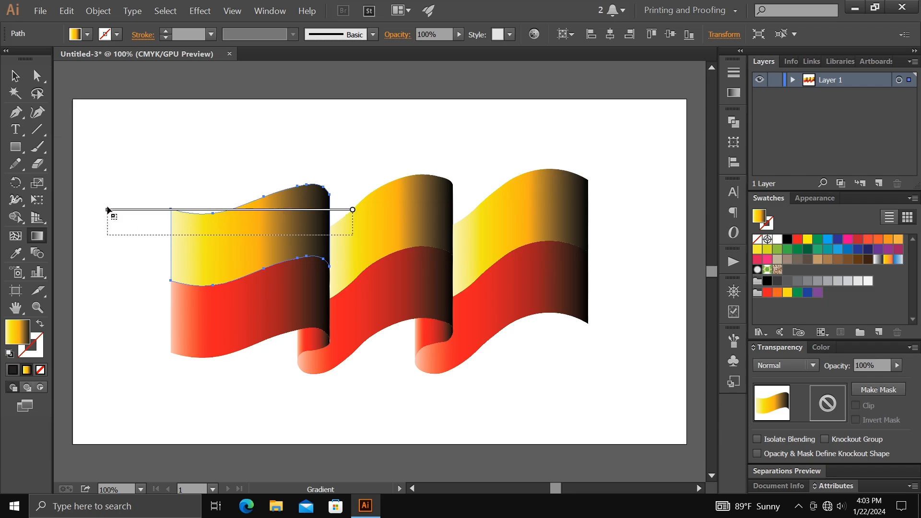
{"action": "left_click_drag", "start_coordinate": [98, 210], "coordinate": [98, 209]}
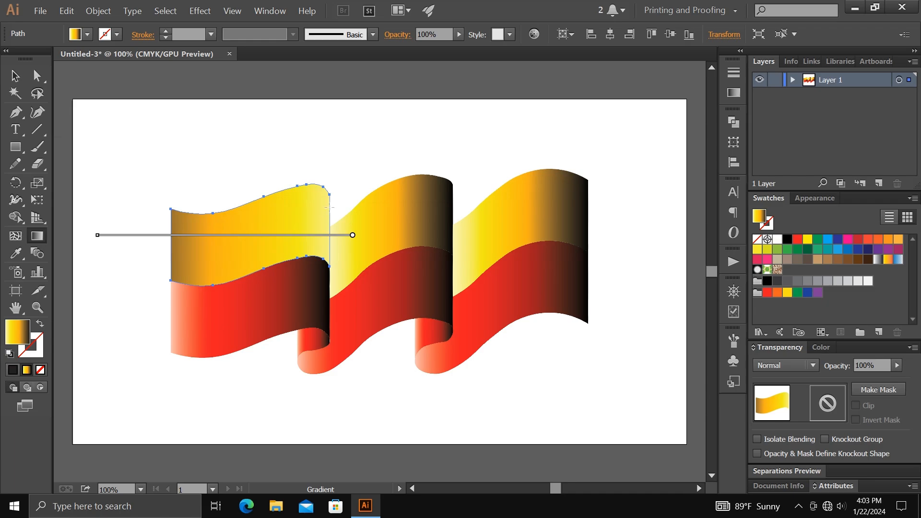
{"action": "left_click_drag", "start_coordinate": [329, 208], "coordinate": [88, 194]}
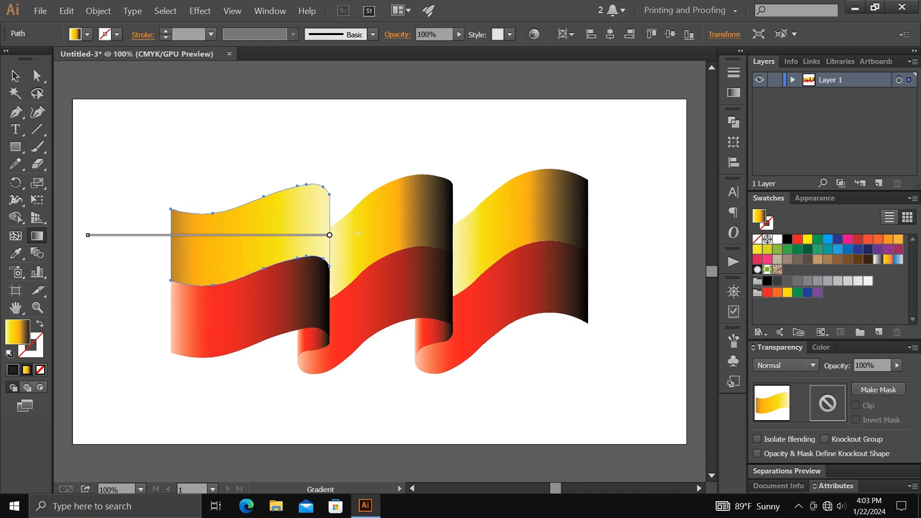
- Redraw the gradients of the upper middle, upper right and lower left panels from each right edge to beyond the left edge
{"action": "left_click", "coordinate": [416, 209], "text": "ctrl"}
{"action": "left_click_drag", "start_coordinate": [453, 193], "coordinate": [308, 201]}
{"action": "left_click", "coordinate": [551, 204], "text": "ctrl"}
{"action": "left_click_drag", "start_coordinate": [586, 193], "coordinate": [422, 207]}
{"action": "left_click", "coordinate": [322, 286], "text": "ctrl"}
{"action": "left_click_drag", "start_coordinate": [326, 307], "coordinate": [114, 307]}
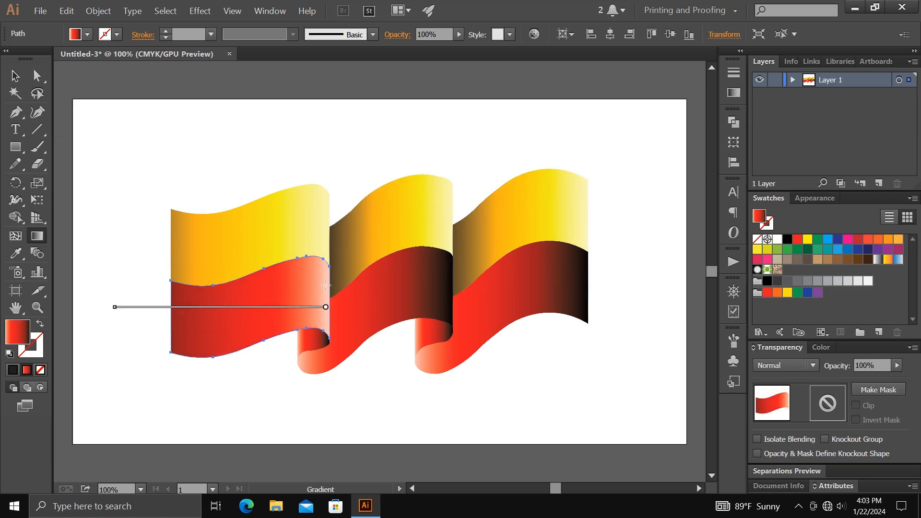
- Redraw the gradients of the lower middle and lower right panels from each right edge to beyond the left edge
{"action": "left_click", "coordinate": [447, 276], "text": "ctrl"}
{"action": "left_click_drag", "start_coordinate": [452, 273], "coordinate": [296, 287]}
{"action": "left_click", "coordinate": [578, 272], "text": "ctrl"}
{"action": "left_click_drag", "start_coordinate": [588, 271], "coordinate": [445, 281]}
- Redraw the left back fold's gradient horizontally, running from red on its left side to black at its right edge, and deselect it
{"action": "left_click", "coordinate": [309, 337], "text": "ctrl"}
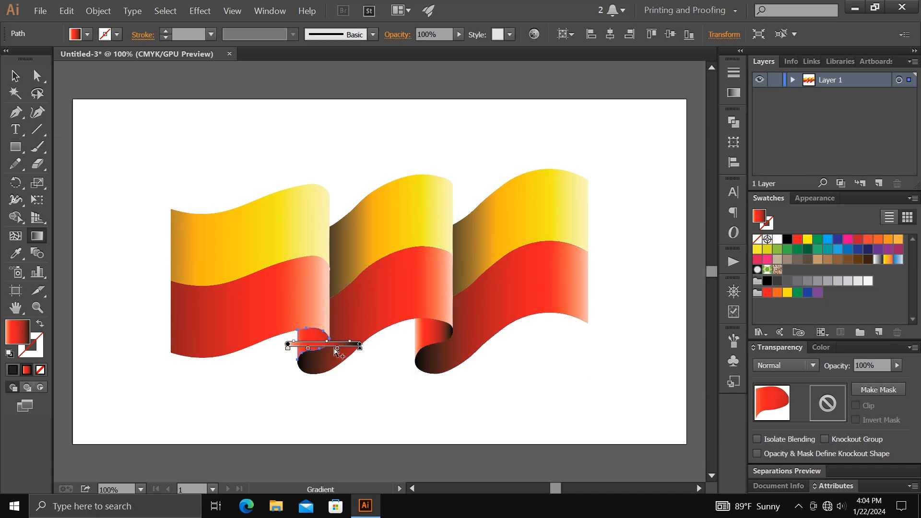
{"action": "mouse_move", "coordinate": [337, 349]}
{"action": "left_mouse_down"}
{"action": "mouse_move", "coordinate": [319, 349]}
{"action": "mouse_move", "coordinate": [342, 343]}
{"action": "mouse_move", "coordinate": [323, 350]}
{"action": "left_mouse_up"}
{"action": "left_click", "coordinate": [370, 387], "text": "ctrl"}
{"action": "left_click", "coordinate": [312, 339], "text": "ctrl"}
{"action": "left_click", "coordinate": [355, 382], "text": "ctrl"}
{"action": "left_click", "coordinate": [315, 338], "text": "ctrl"}
{"action": "left_click", "coordinate": [383, 372], "text": "ctrl"}
- Redraw the right back fold's gradient horizontally from beyond its left edge to its right edge, ending in black, and deselect it
{"action": "left_click", "coordinate": [433, 332], "text": "ctrl"}
{"action": "left_click_drag", "start_coordinate": [401, 333], "coordinate": [454, 334]}
{"action": "left_click", "coordinate": [401, 381], "text": "ctrl"}
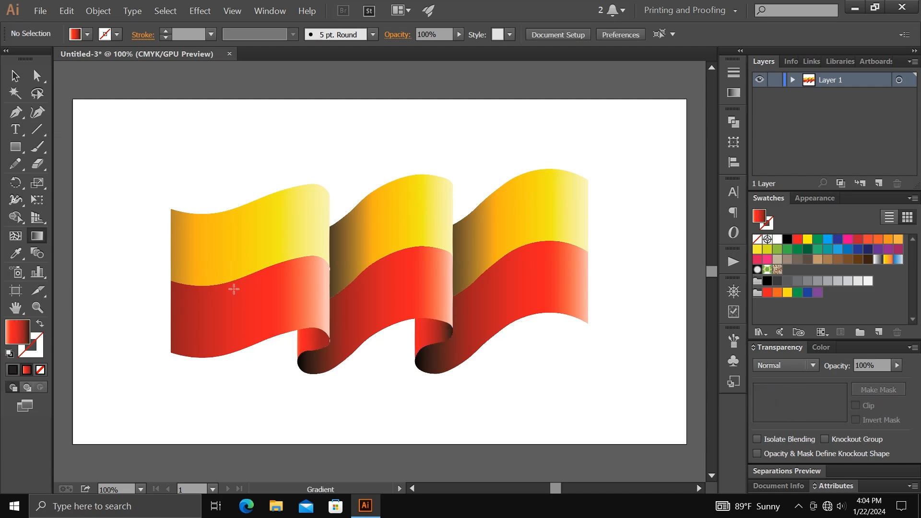
{"action": "left_click", "coordinate": [433, 336], "text": "ctrl"}
{"action": "left_click", "coordinate": [379, 374], "text": "ctrl"}
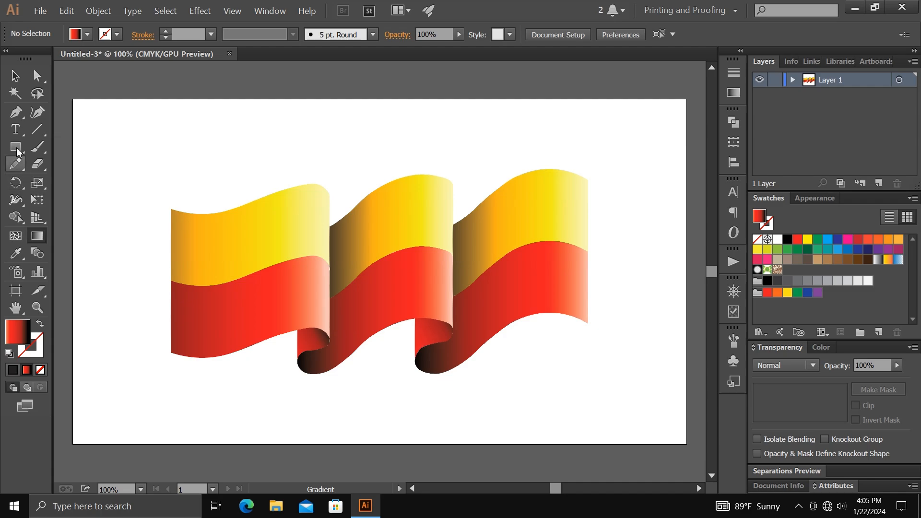
- Select all the flag panels and folds, group them and deselect the group
{"action": "left_click", "coordinate": [15, 79]}
{"action": "left_click_drag", "start_coordinate": [138, 146], "coordinate": [627, 405]}
{"action": "right_click", "coordinate": [449, 277]}
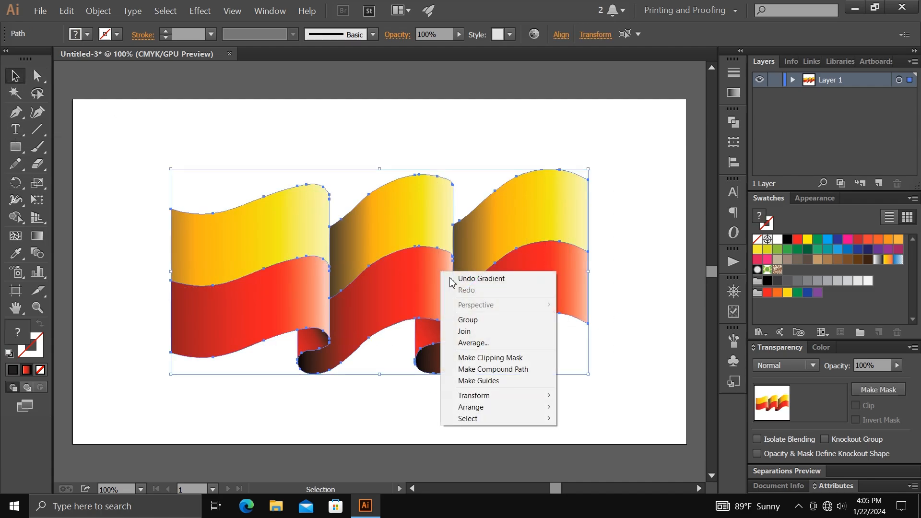
{"action": "left_click", "coordinate": [481, 319]}
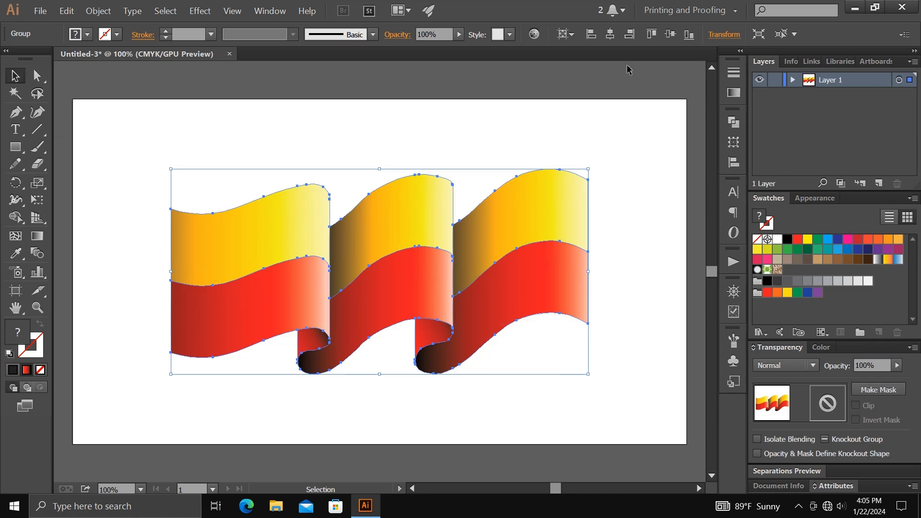
{"action": "left_click", "coordinate": [631, 205]}
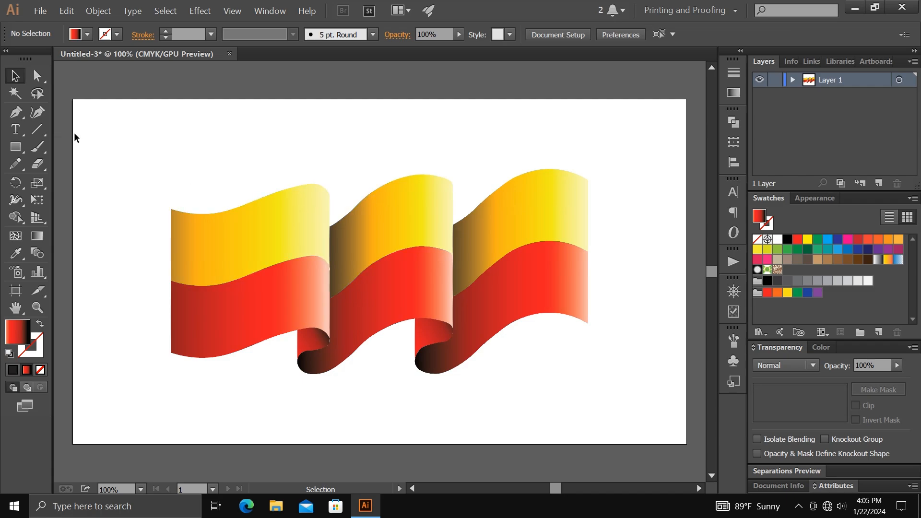
- Create a 1280 by 720 pt rectangle and centre it horizontally and vertically on the artboard
{"action": "left_click", "coordinate": [15, 146]}
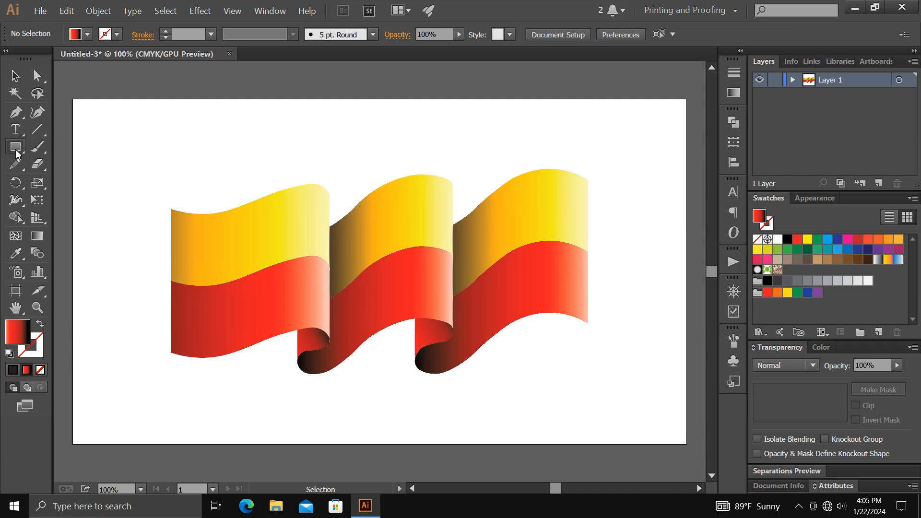
{"action": "left_click", "coordinate": [349, 156]}
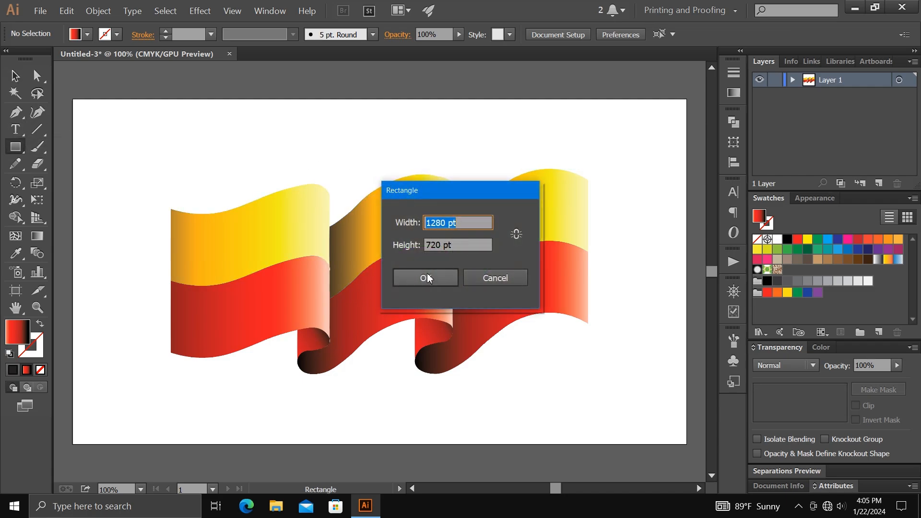
{"action": "left_click", "coordinate": [427, 278]}
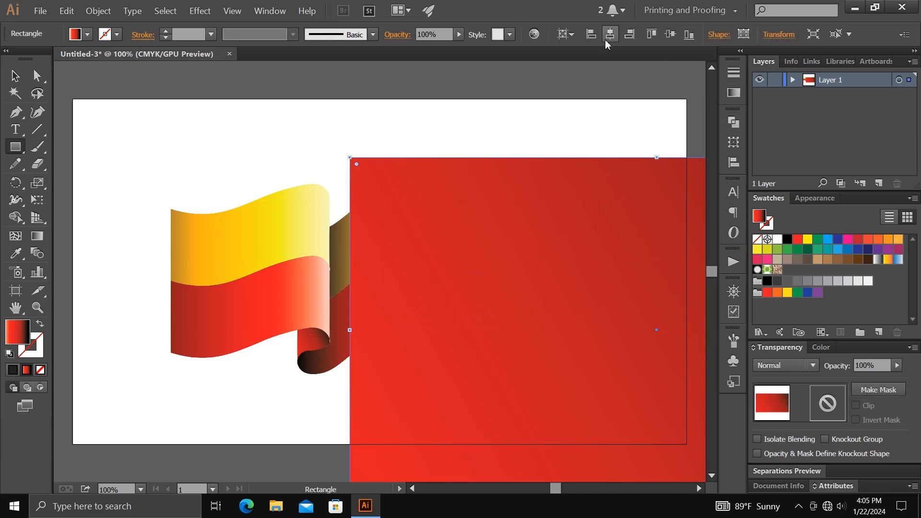
{"action": "left_click", "coordinate": [610, 35]}
{"action": "left_click", "coordinate": [670, 35]}
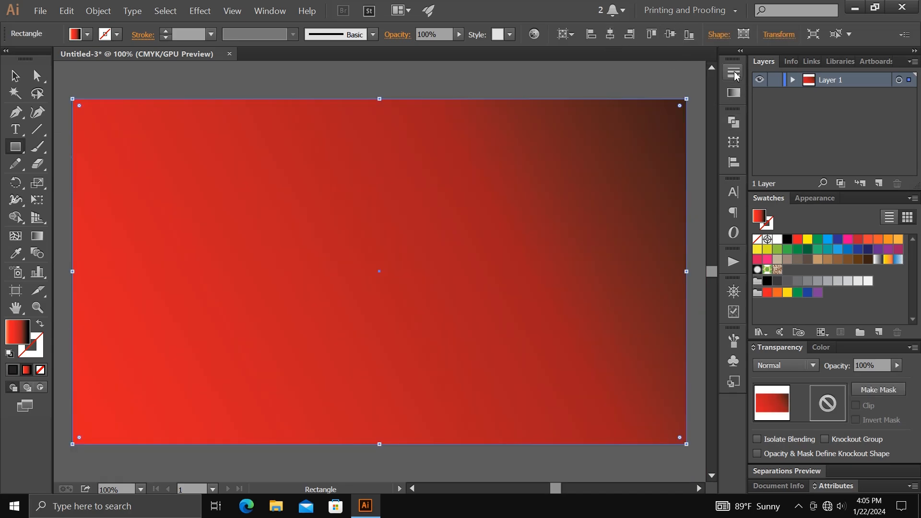
- Fill the rectangle with the white-to-black gradient preset and set its type to Radial
{"action": "left_click", "coordinate": [734, 72]}
{"action": "left_click", "coordinate": [733, 92]}
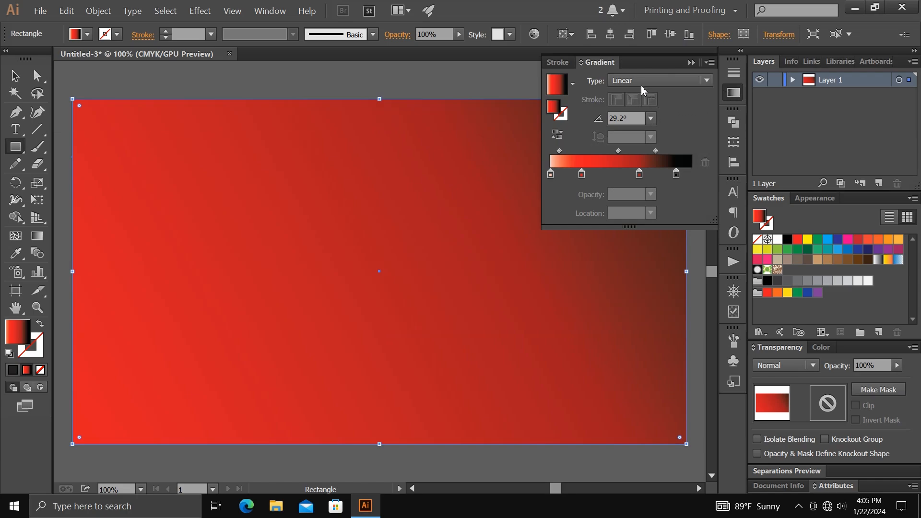
{"action": "left_click", "coordinate": [573, 87]}
{"action": "left_click", "coordinate": [543, 110]}
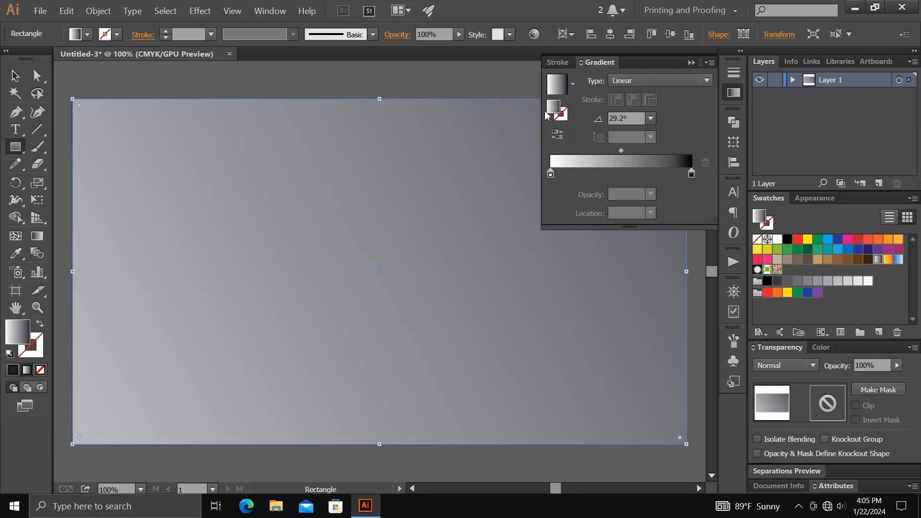
{"action": "left_click", "coordinate": [671, 86]}
{"action": "left_click", "coordinate": [677, 110]}
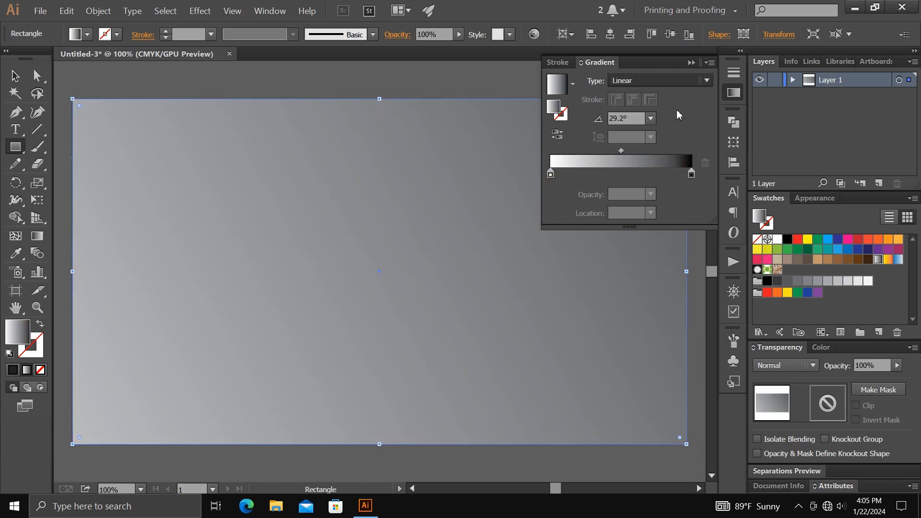
- Switch the black end stop of the radial gradient to RGB and recolour it dark navy blue
{"action": "double_click", "coordinate": [691, 175]}
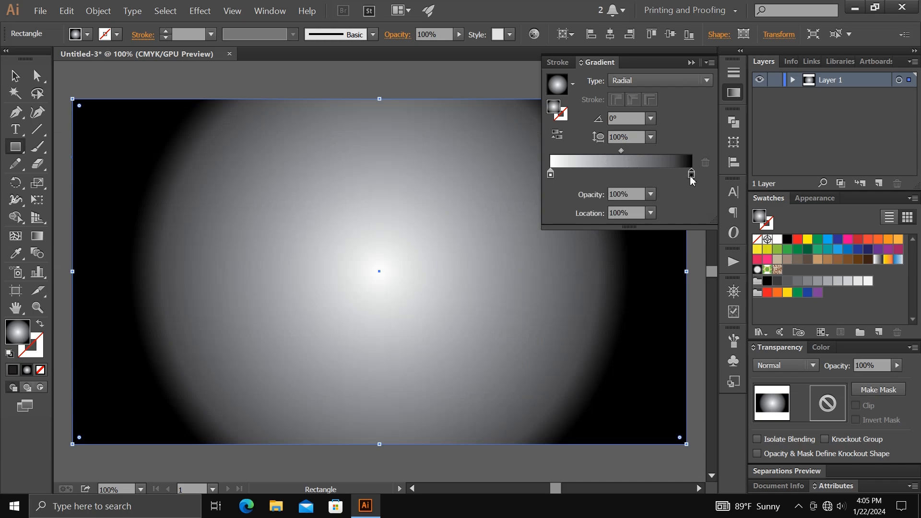
{"action": "left_click", "coordinate": [688, 190]}
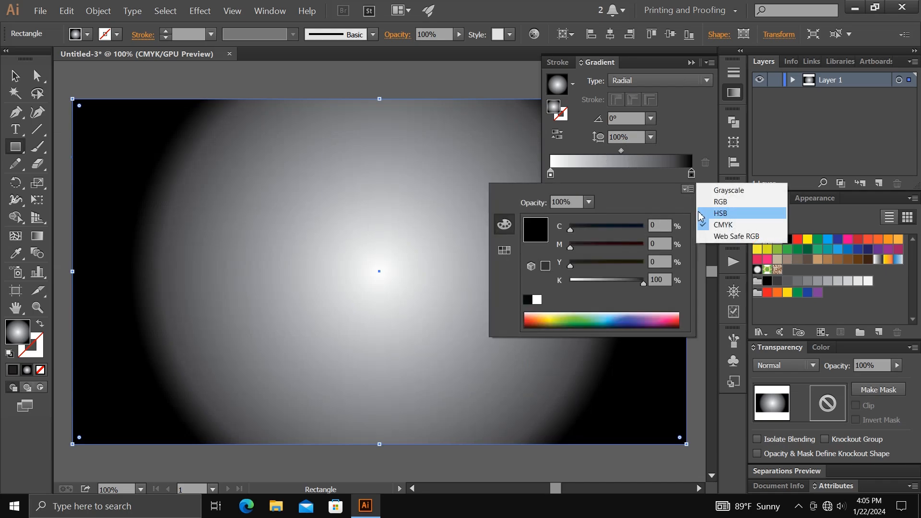
{"action": "left_click", "coordinate": [713, 201]}
{"action": "left_click_drag", "start_coordinate": [576, 281], "coordinate": [579, 252]}
{"action": "left_click_drag", "start_coordinate": [595, 277], "coordinate": [643, 278]}
- Add a gradient stop inside the navy end stop and colour it blue, RGB 0, 39, 180
{"action": "left_click", "coordinate": [656, 172]}
{"action": "double_click", "coordinate": [655, 173]}
{"action": "left_click_drag", "start_coordinate": [590, 253], "coordinate": [581, 253]}
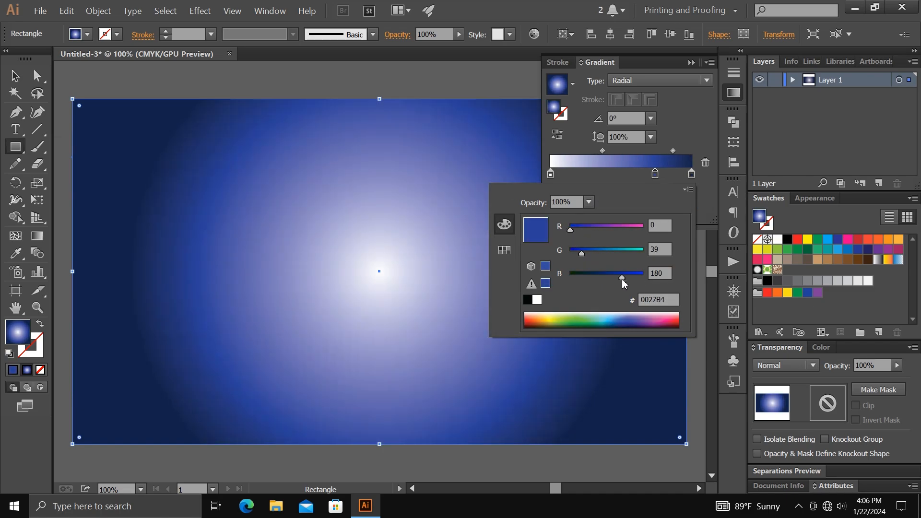
- Add a cyan stop between the white and blue stops of the radial gradient and put the gradient settings away
{"action": "left_click", "coordinate": [604, 175]}
{"action": "double_click", "coordinate": [604, 174]}
{"action": "left_click_drag", "start_coordinate": [606, 231], "coordinate": [573, 230]}
{"action": "left_click_drag", "start_coordinate": [609, 254], "coordinate": [625, 254]}
{"action": "left_click", "coordinate": [672, 135]}
{"action": "left_click", "coordinate": [692, 63]}
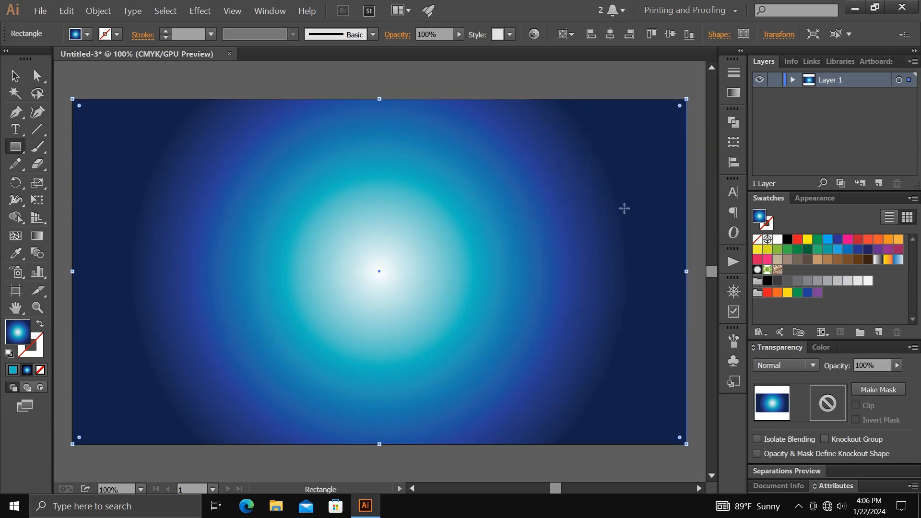
- Send the background rectangle behind the flag, deselect it and show the whole artboard
{"action": "right_click", "coordinate": [617, 209]}
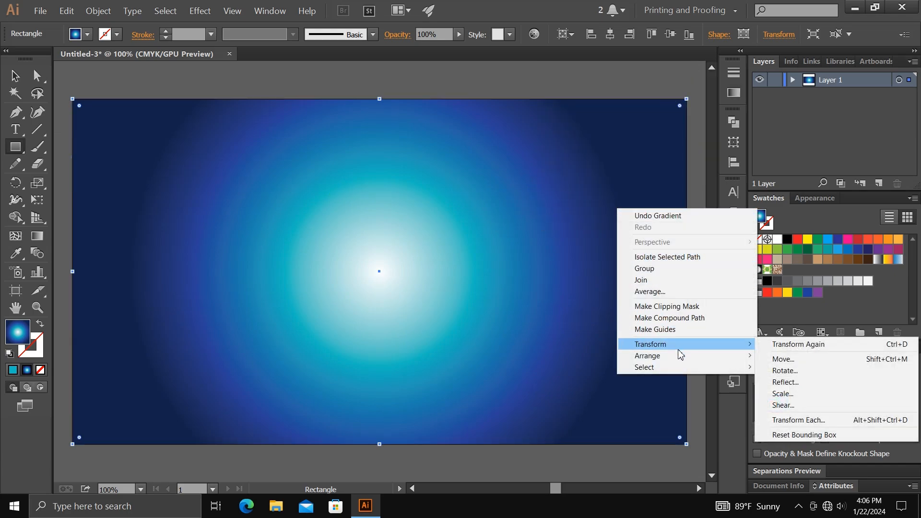
{"action": "mouse_move", "coordinate": [703, 359]}
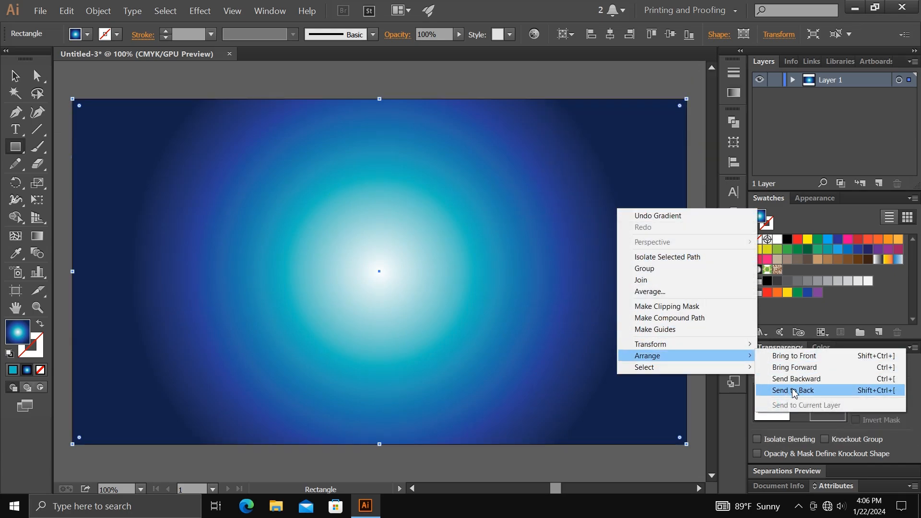
{"action": "left_click", "coordinate": [793, 392]}
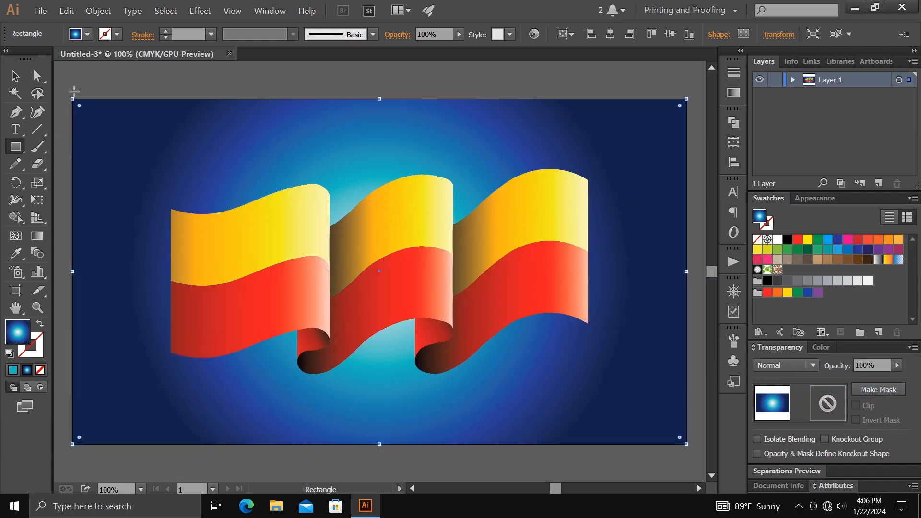
{"action": "left_click", "coordinate": [189, 82]}
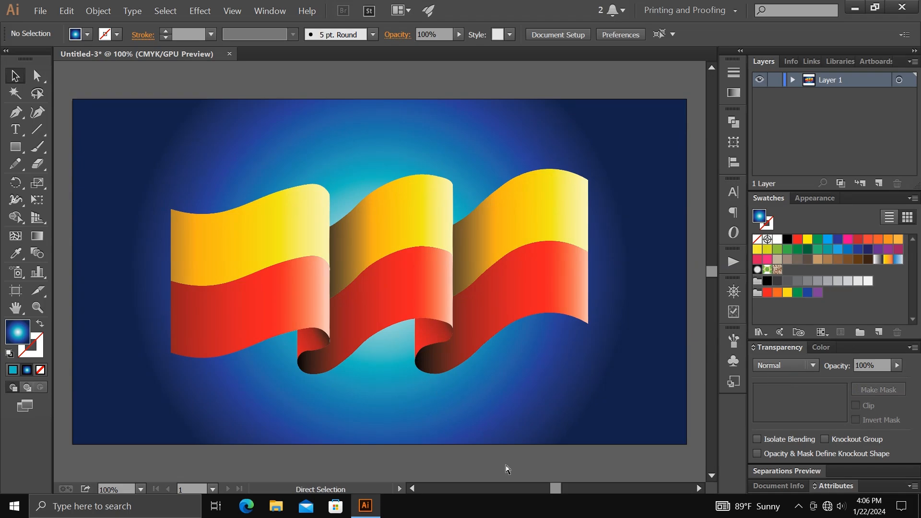
{"action": "key", "text": "ctrl+0"}
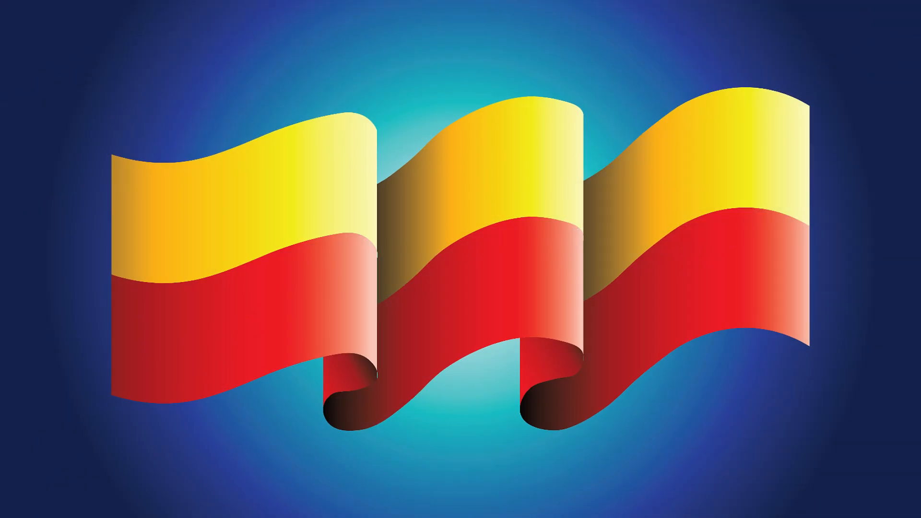